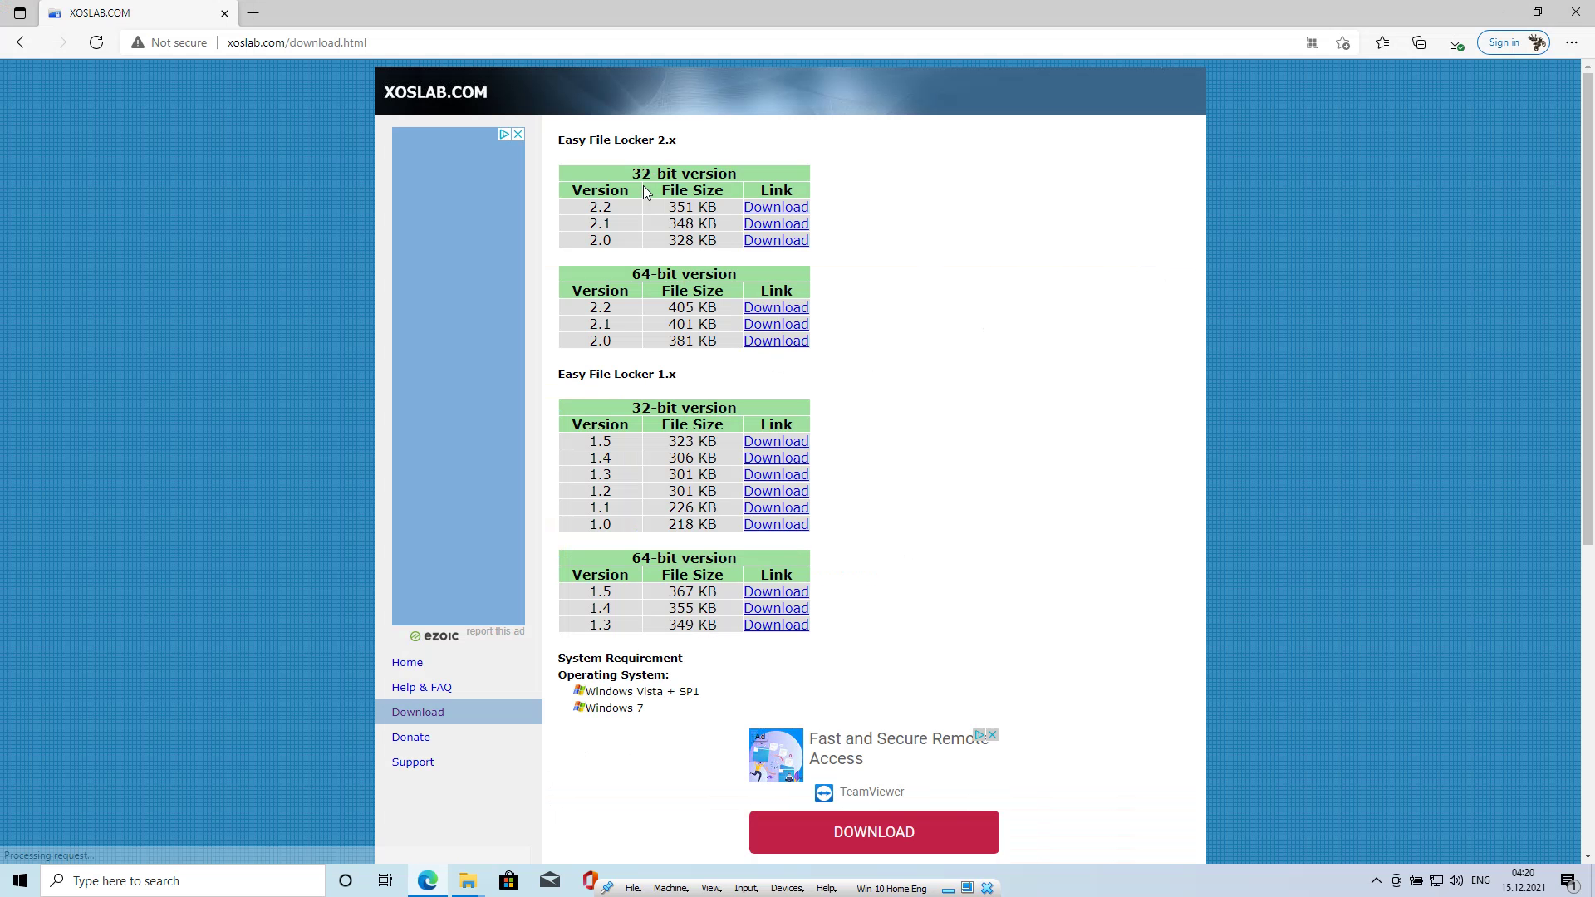
Minimize Edge's download page and bring the Downloads window with EFL2.2_Setup forward
{"action": "left_click", "coordinate": [431, 878]}
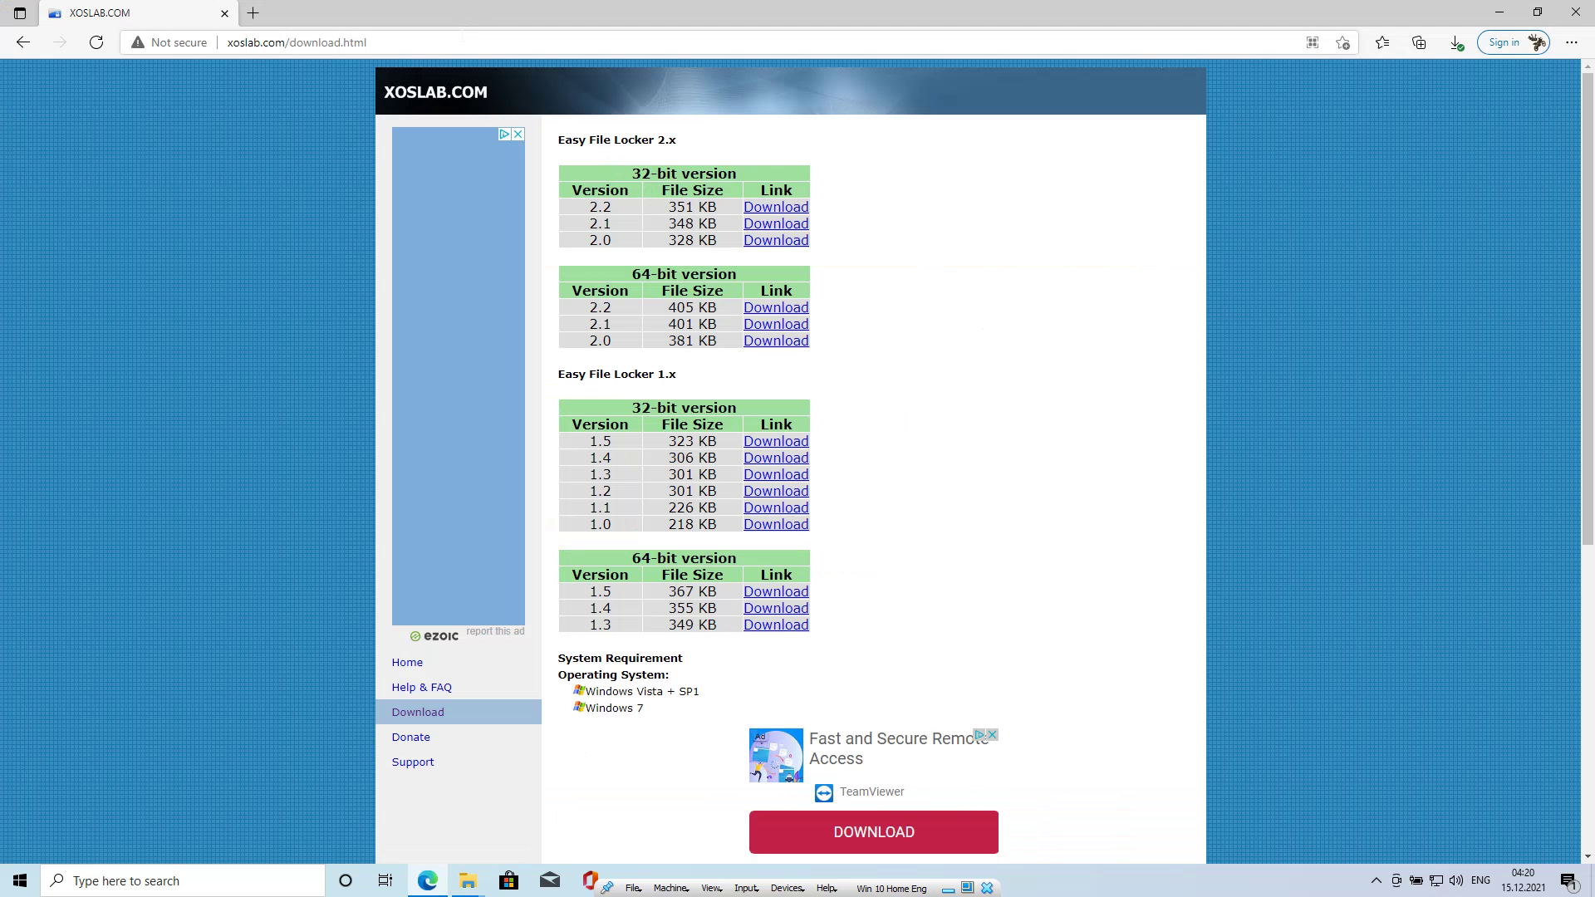
{"action": "left_click", "coordinate": [1499, 18]}
{"action": "left_click", "coordinate": [1372, 435]}
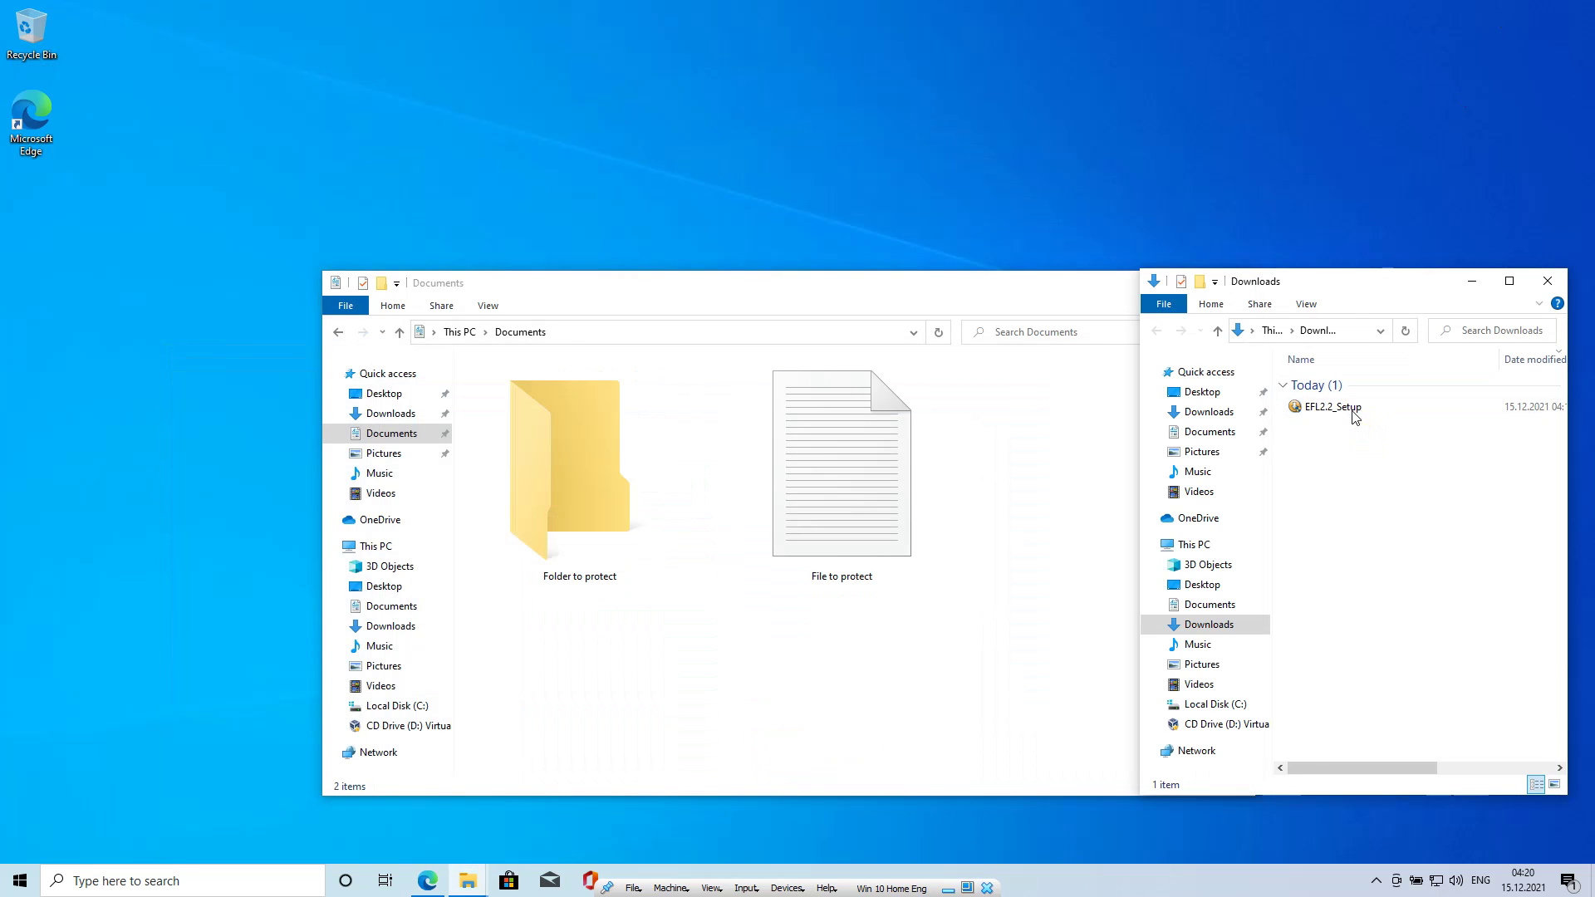
Install Easy File Locker 2.2 with default location and Start Menu folder, without launching it
{"action": "double_click", "coordinate": [1345, 411]}
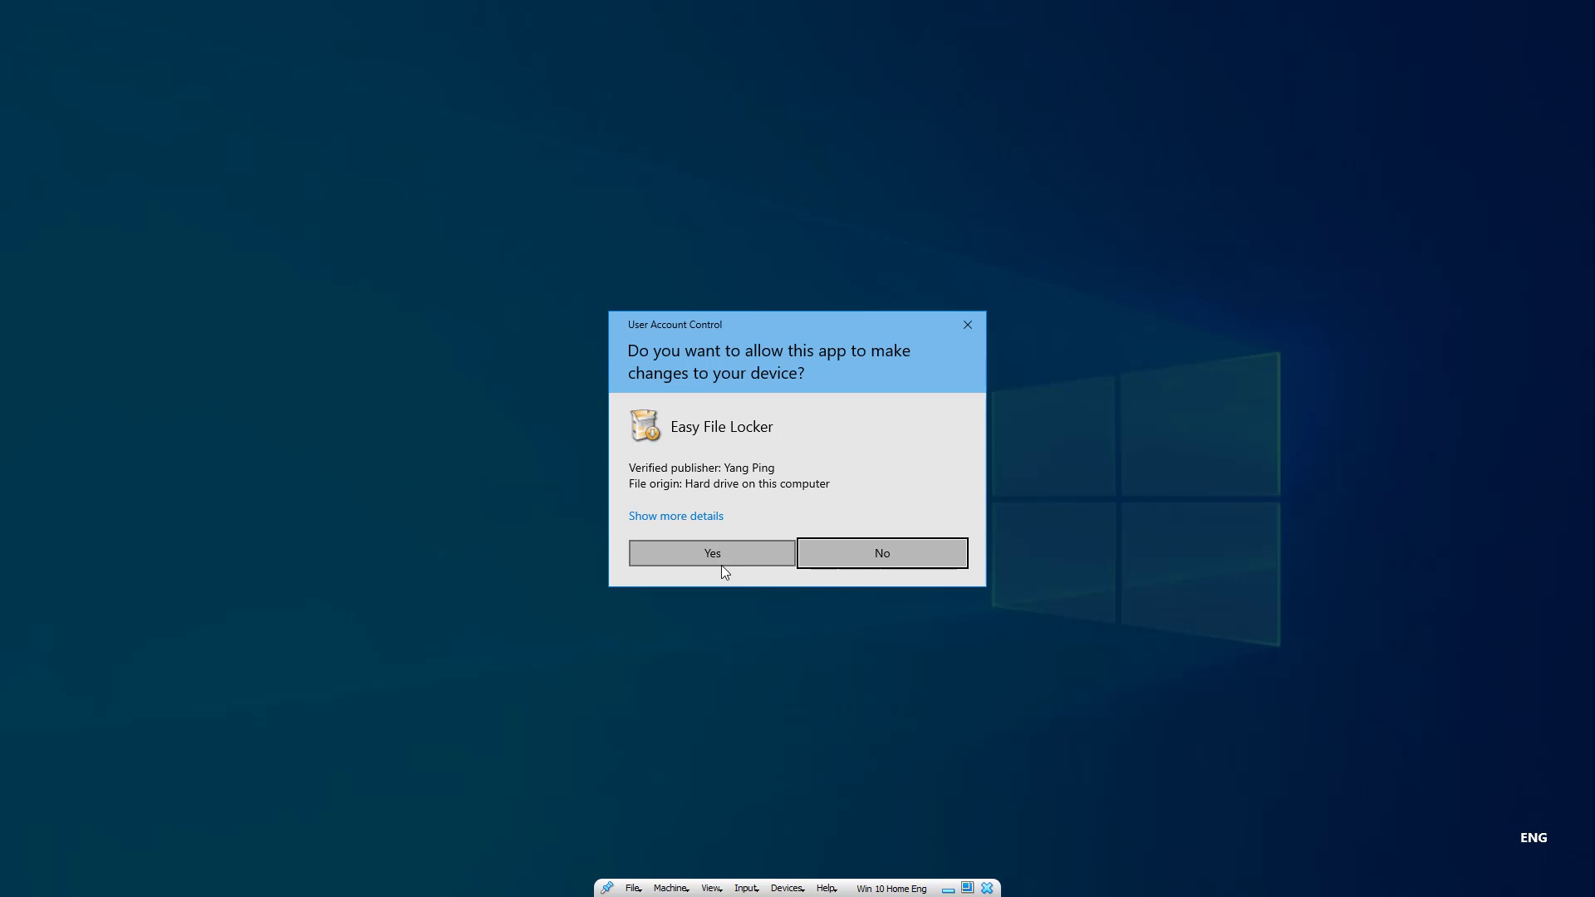
{"action": "left_click", "coordinate": [721, 562]}
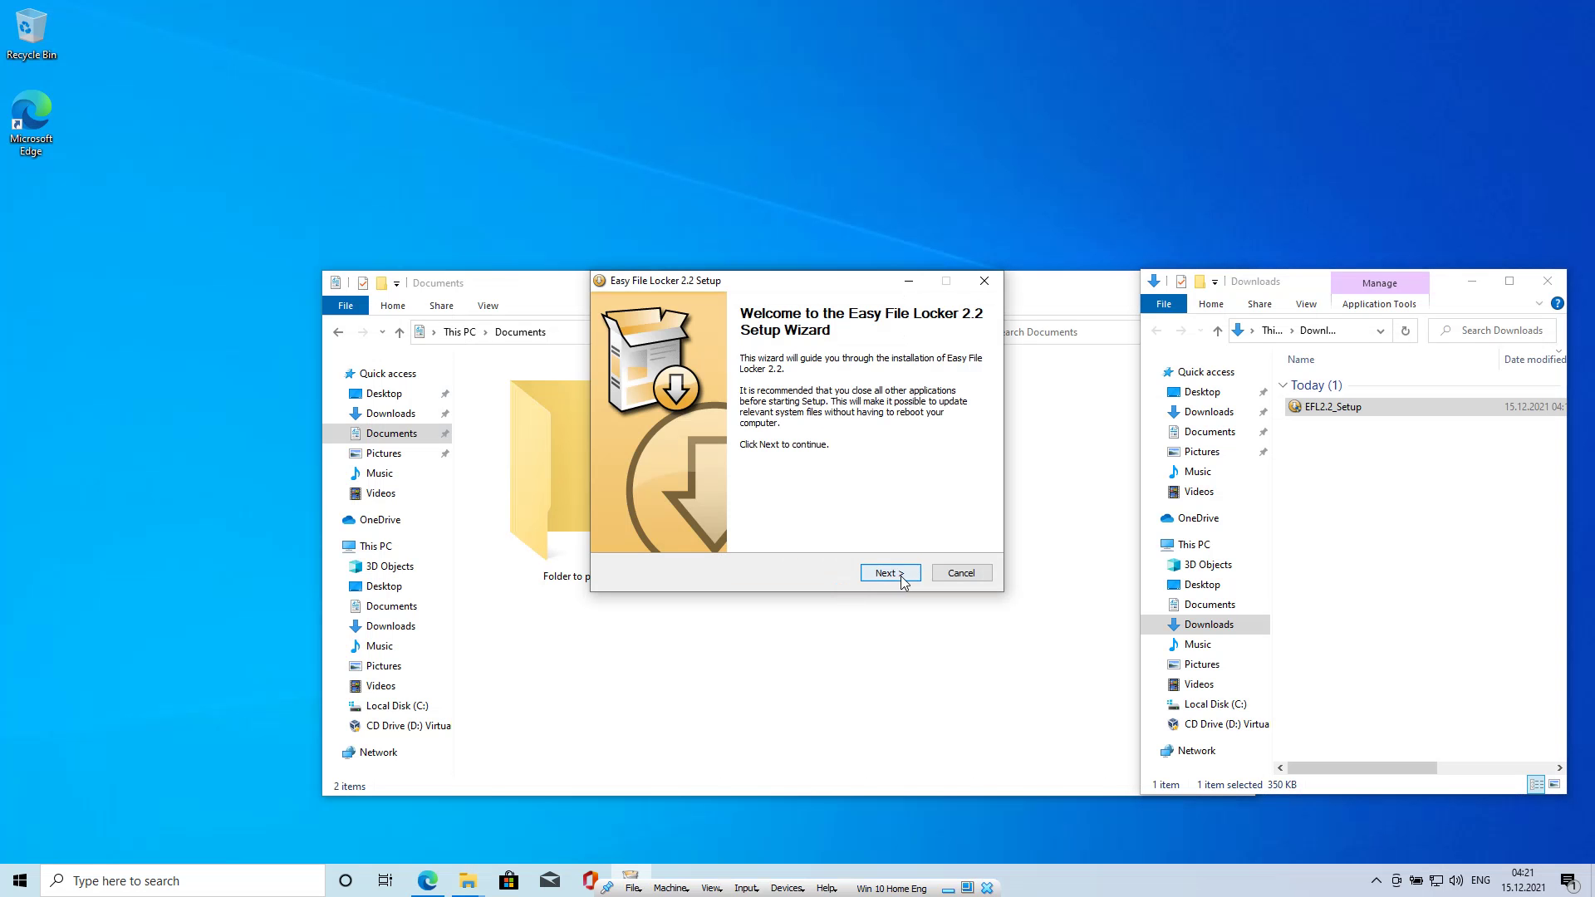
{"action": "left_click", "coordinate": [895, 576]}
{"action": "left_click", "coordinate": [897, 580]}
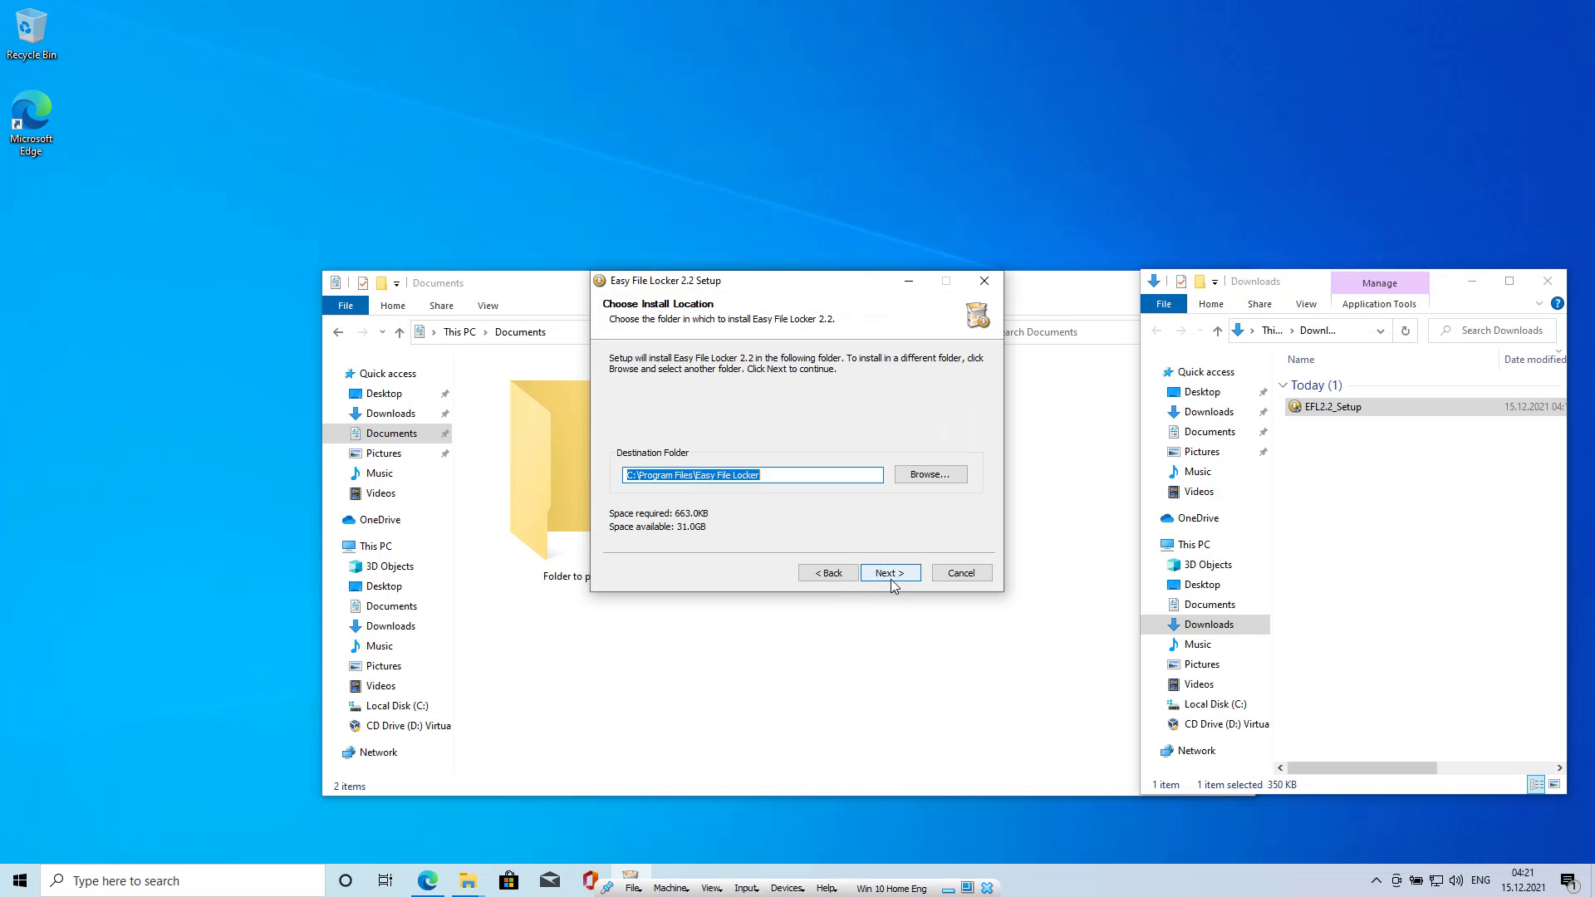
{"action": "left_click", "coordinate": [893, 576]}
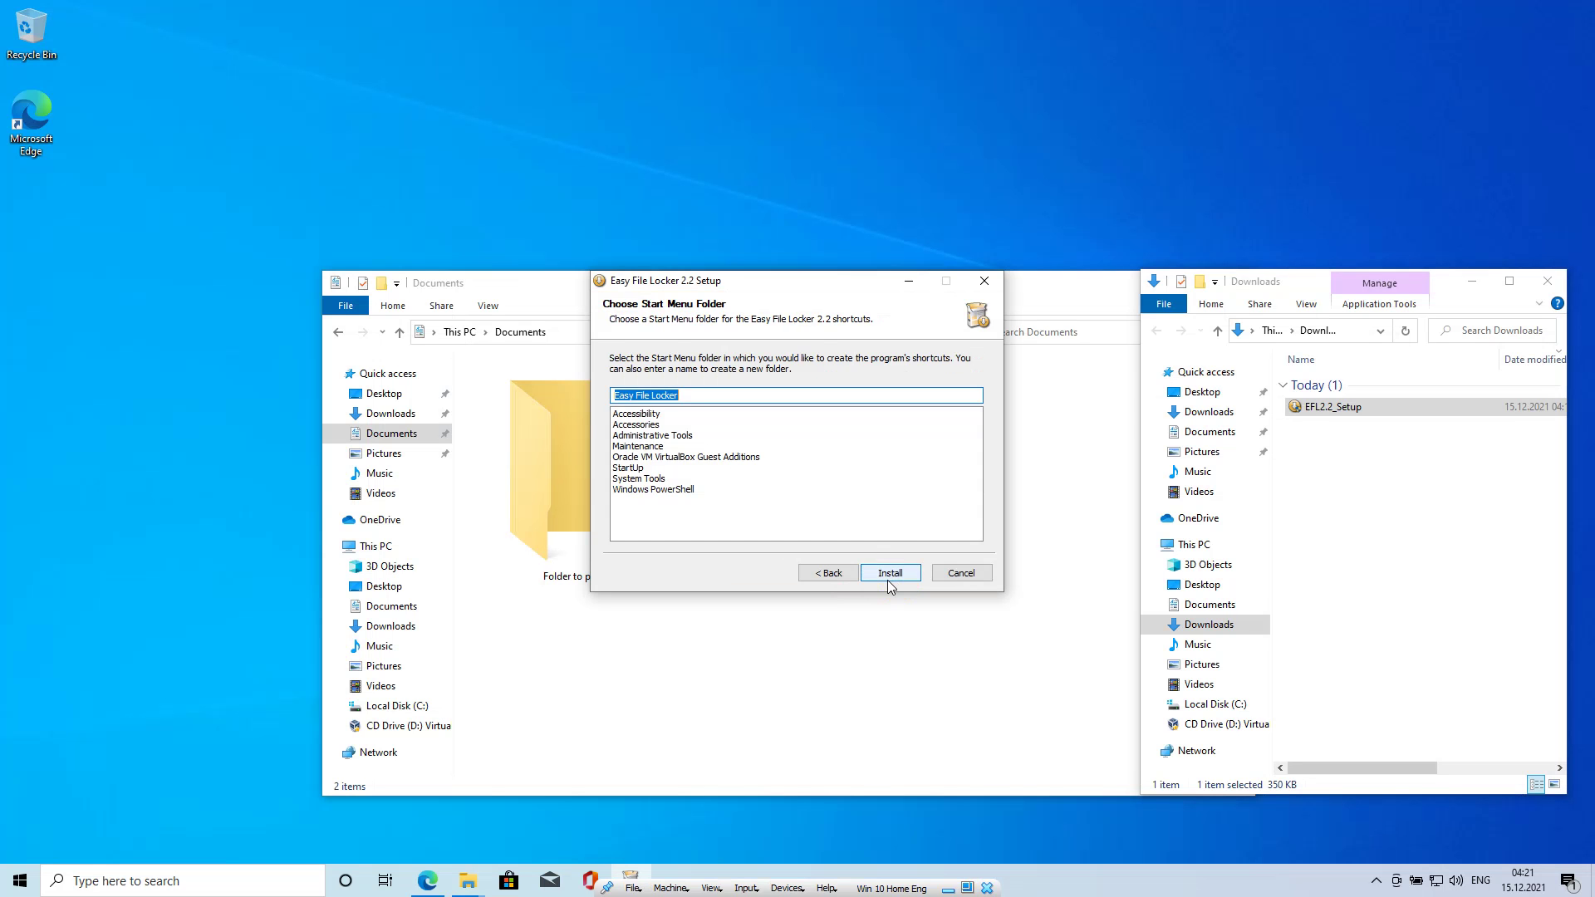
{"action": "left_click", "coordinate": [890, 577]}
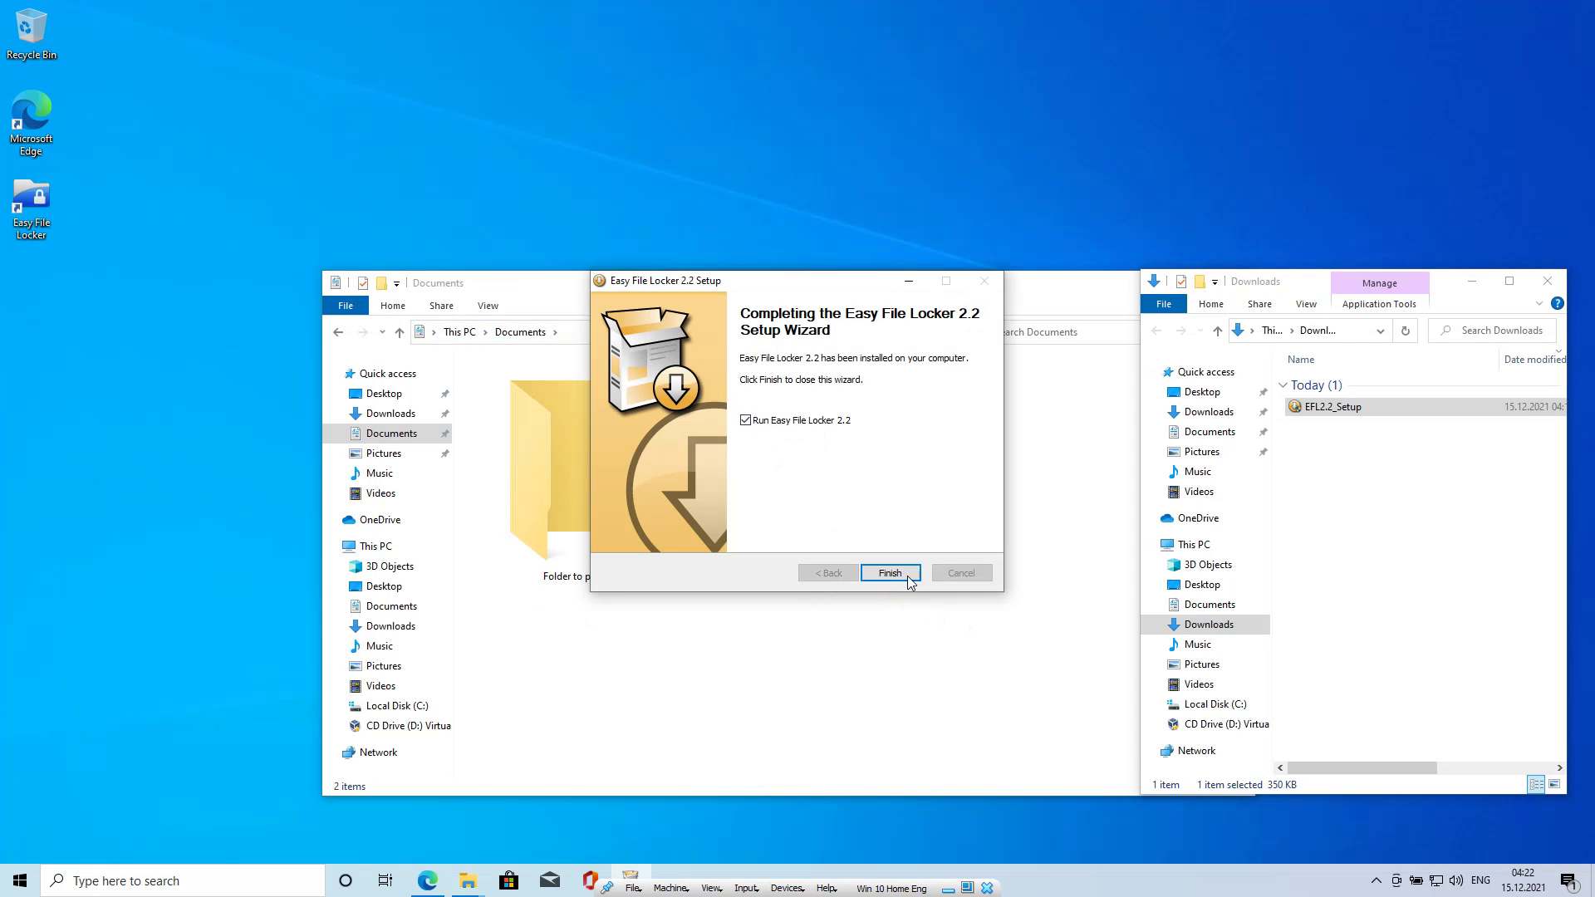
{"action": "left_click", "coordinate": [747, 420]}
{"action": "left_click", "coordinate": [890, 573]}
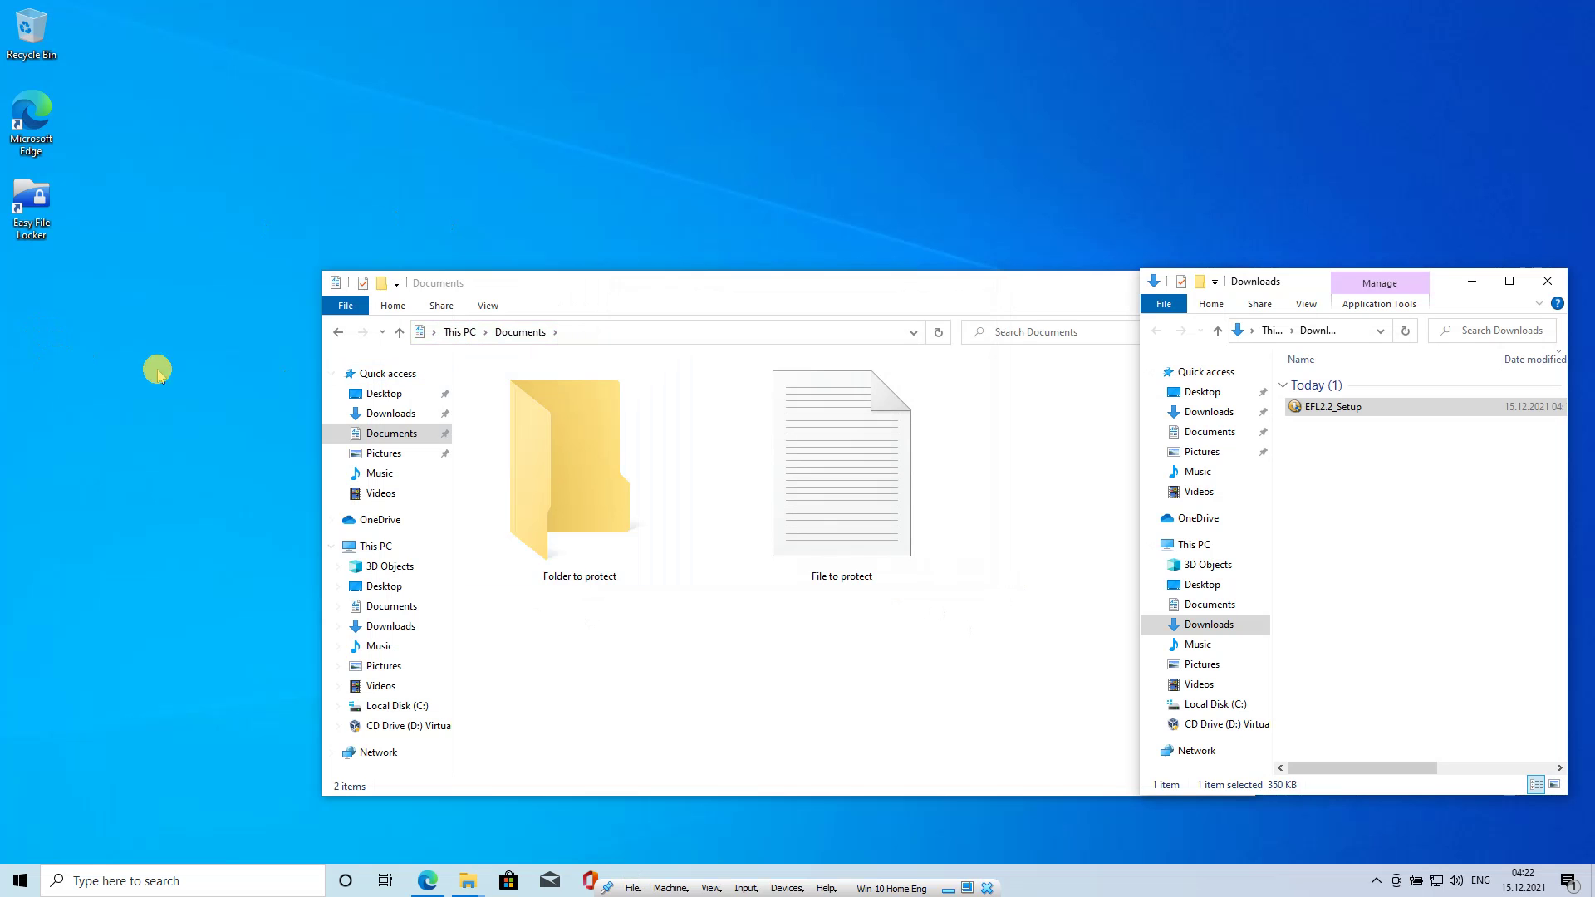
Launch Easy File Locker and protect Documents\Folder to protect with default hidden settings
{"action": "double_click", "coordinate": [31, 210]}
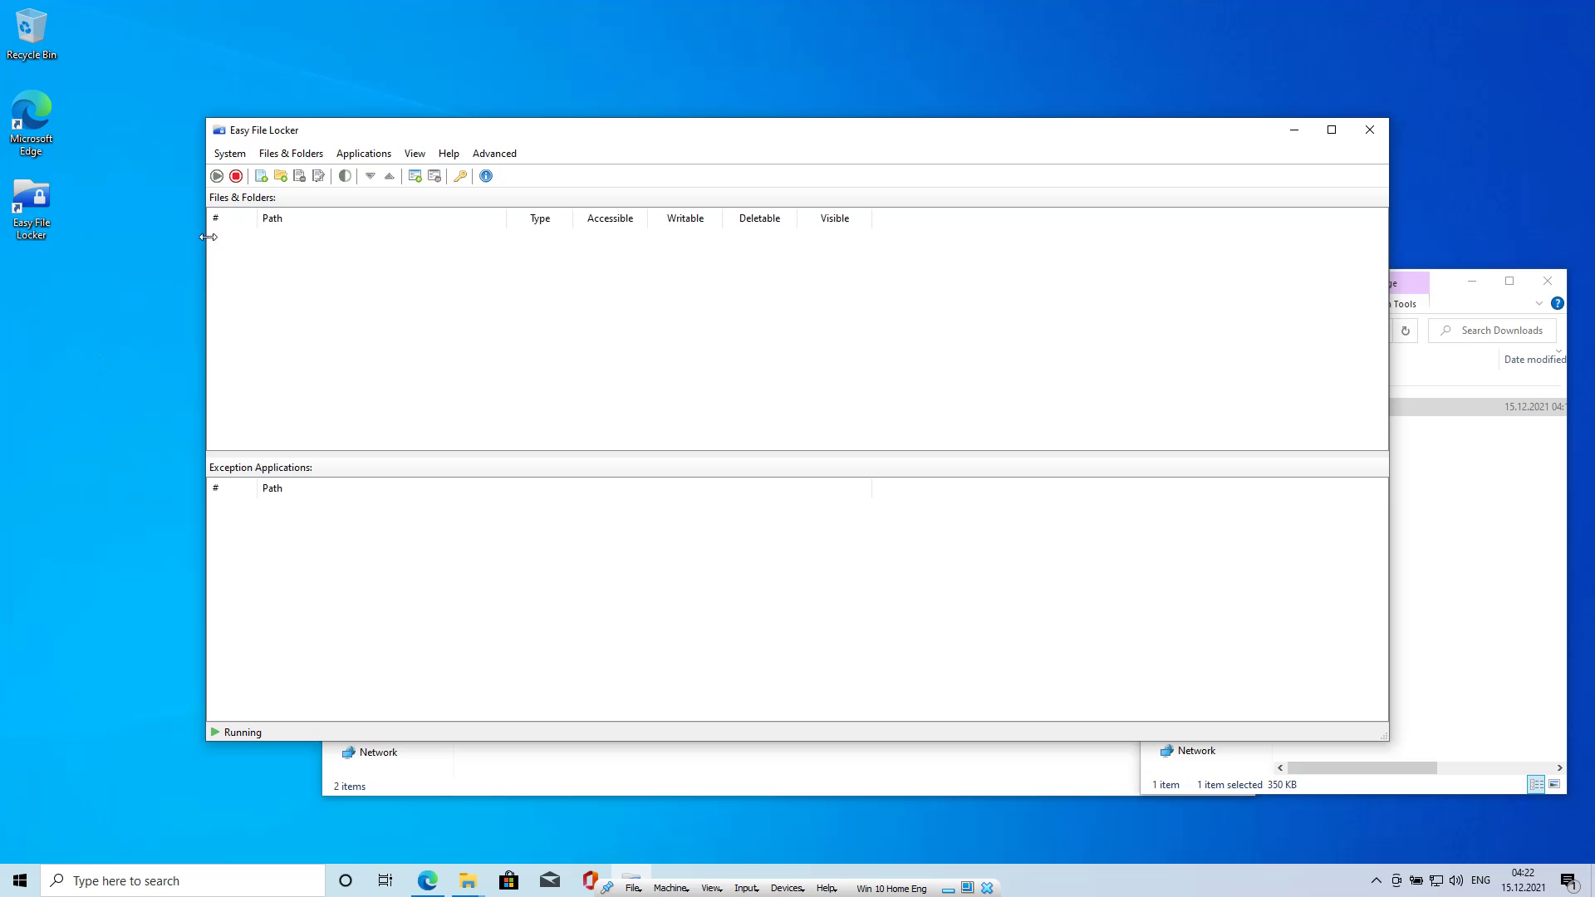
{"action": "left_click_drag", "start_coordinate": [378, 135], "coordinate": [380, 52]}
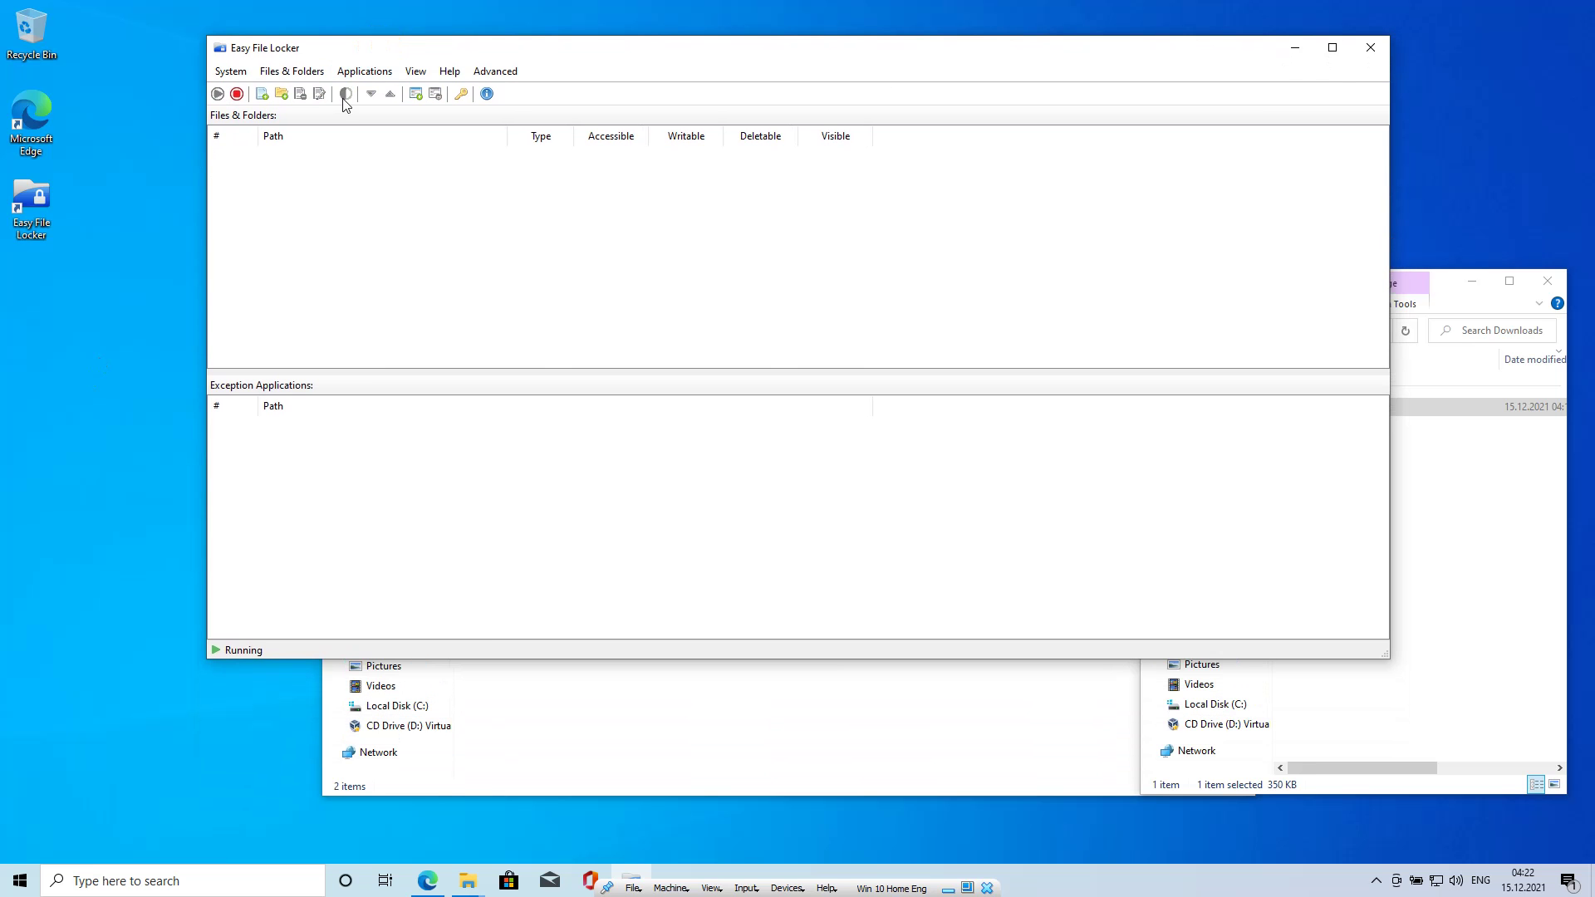
{"action": "left_click", "coordinate": [288, 98]}
{"action": "left_click", "coordinate": [947, 300]}
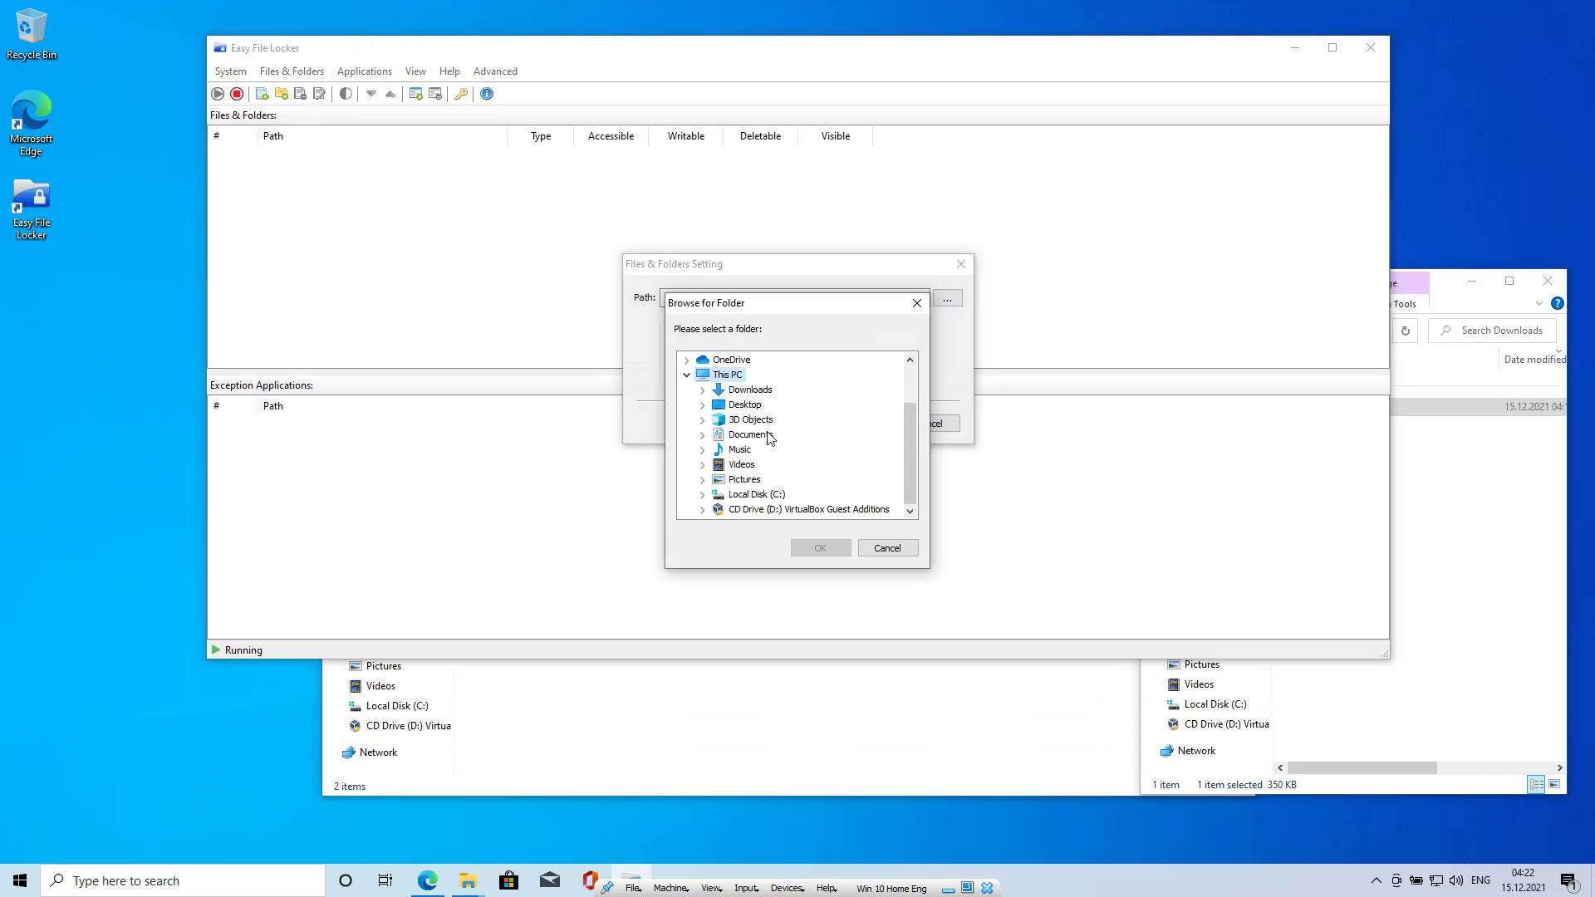
{"action": "left_click", "coordinate": [703, 435]}
{"action": "left_click", "coordinate": [775, 450]}
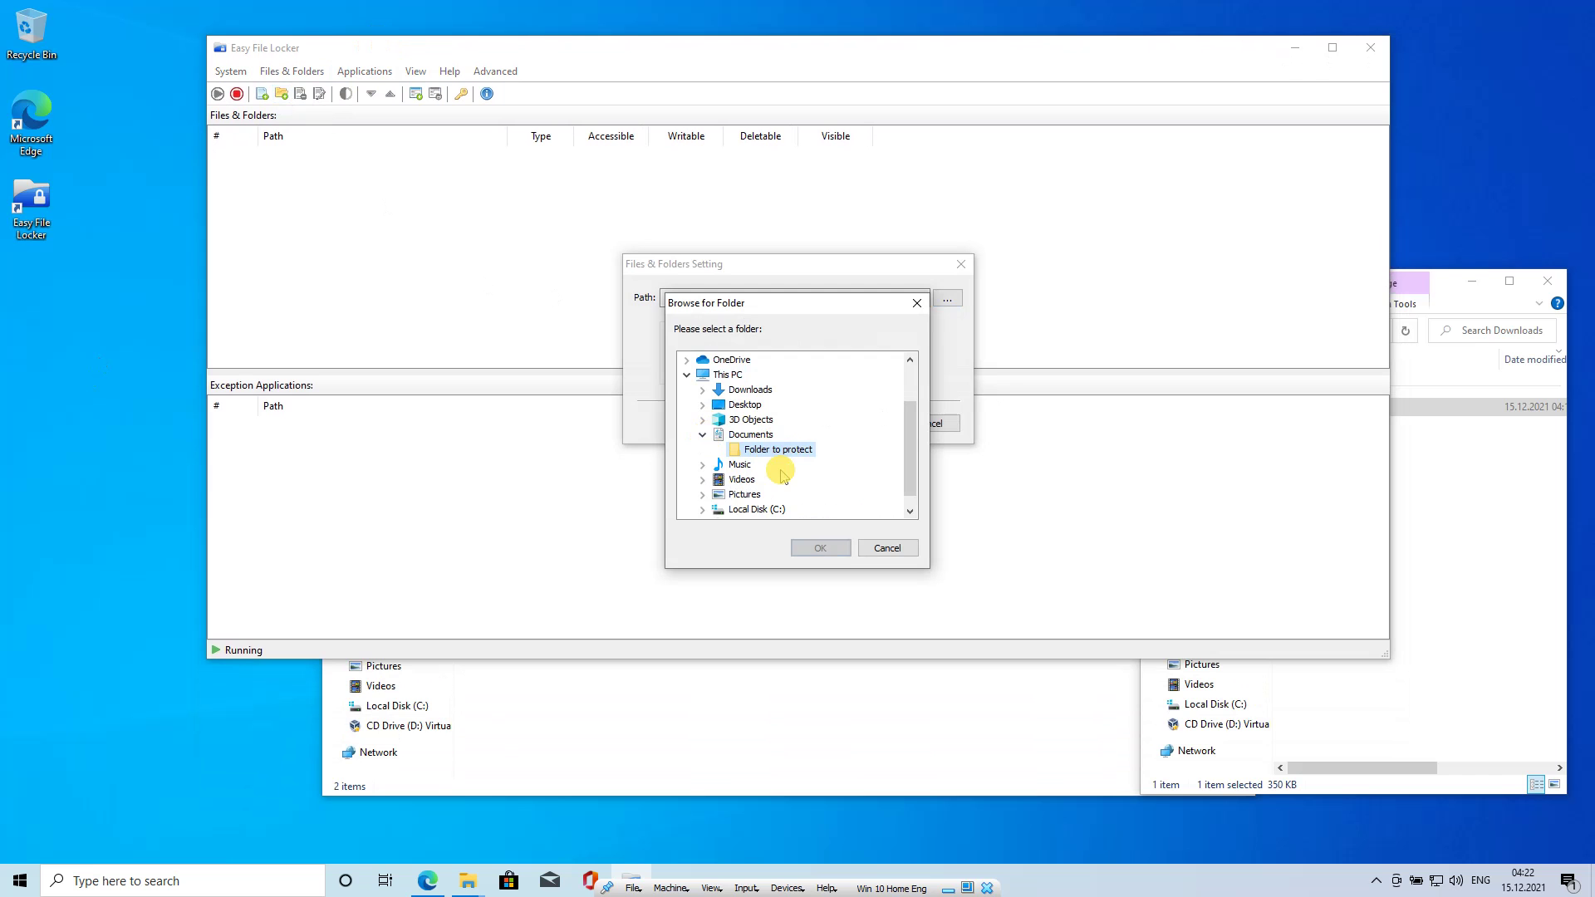
{"action": "left_click", "coordinate": [829, 552]}
{"action": "left_click", "coordinate": [873, 424]}
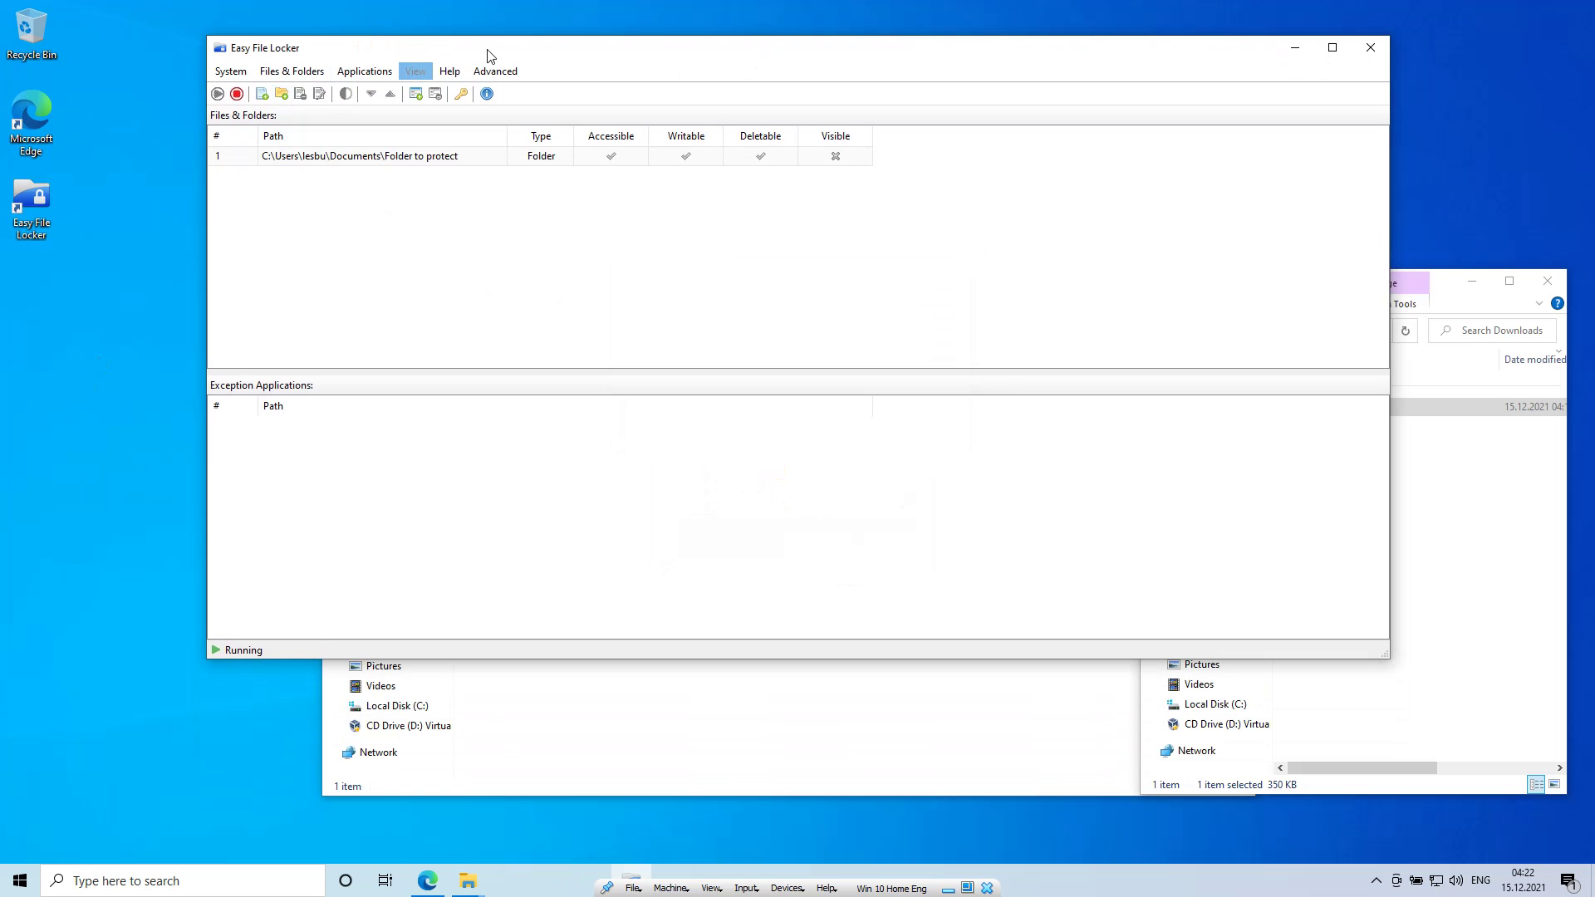
{"action": "left_click_drag", "start_coordinate": [485, 51], "coordinate": [696, 599]}
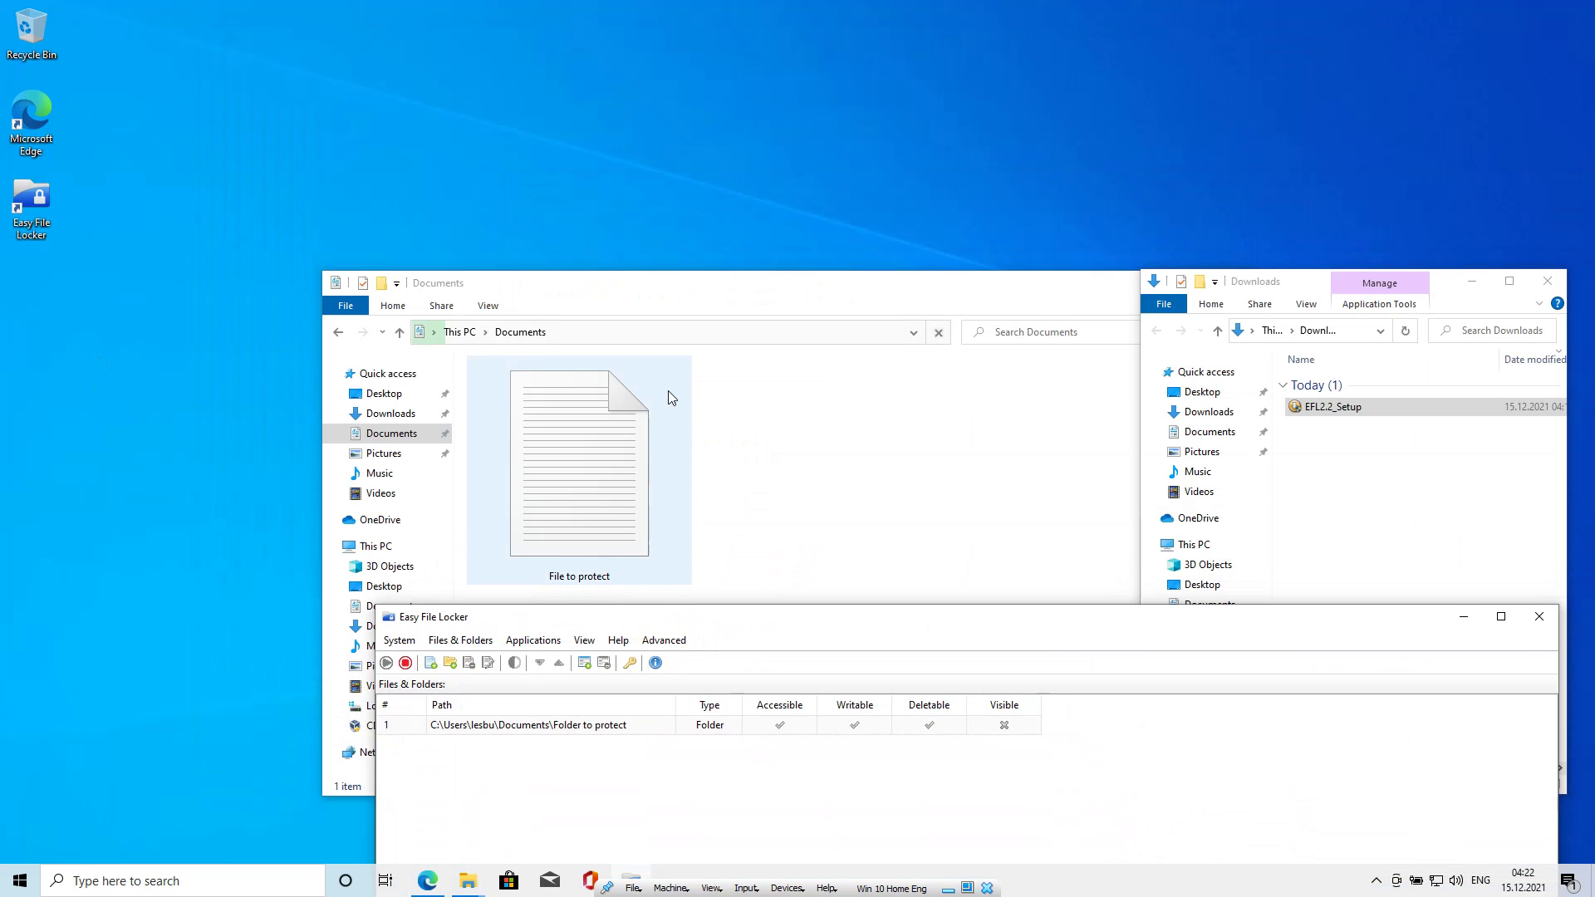
Add Documents\File to protect.txt as a hidden protected file
{"action": "mouse_move", "coordinate": [646, 288]}
{"action": "left_mouse_down"}
{"action": "mouse_move", "coordinate": [443, 189]}
{"action": "mouse_move", "coordinate": [415, 82]}
{"action": "left_mouse_up"}
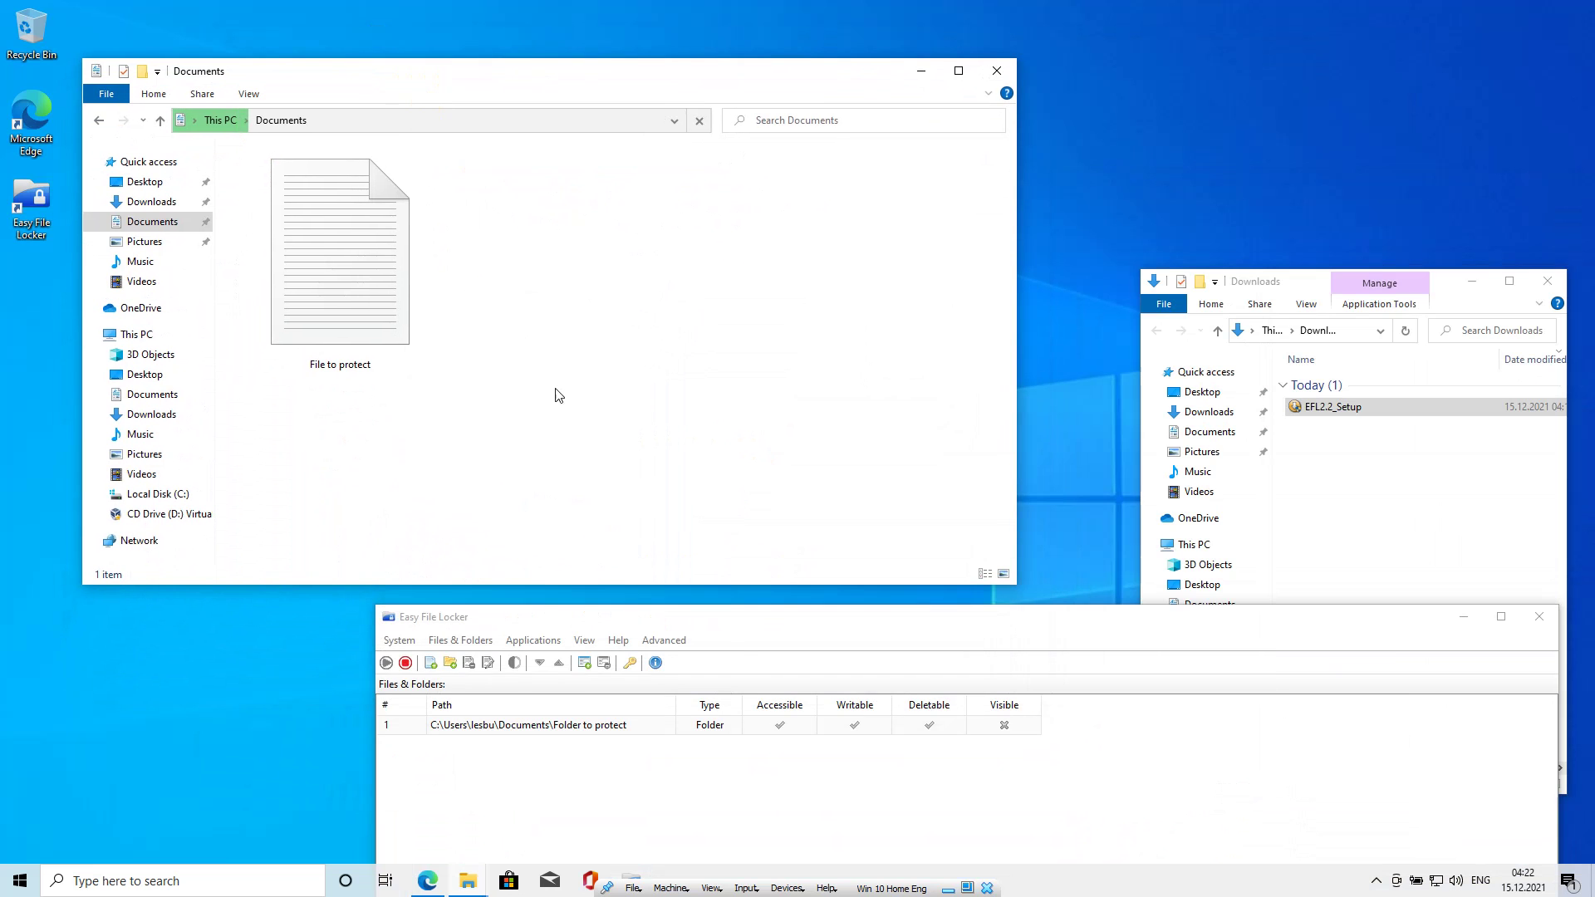
{"action": "mouse_move", "coordinate": [677, 621]}
{"action": "left_mouse_down"}
{"action": "mouse_move", "coordinate": [823, 444]}
{"action": "mouse_move", "coordinate": [822, 282]}
{"action": "left_mouse_up"}
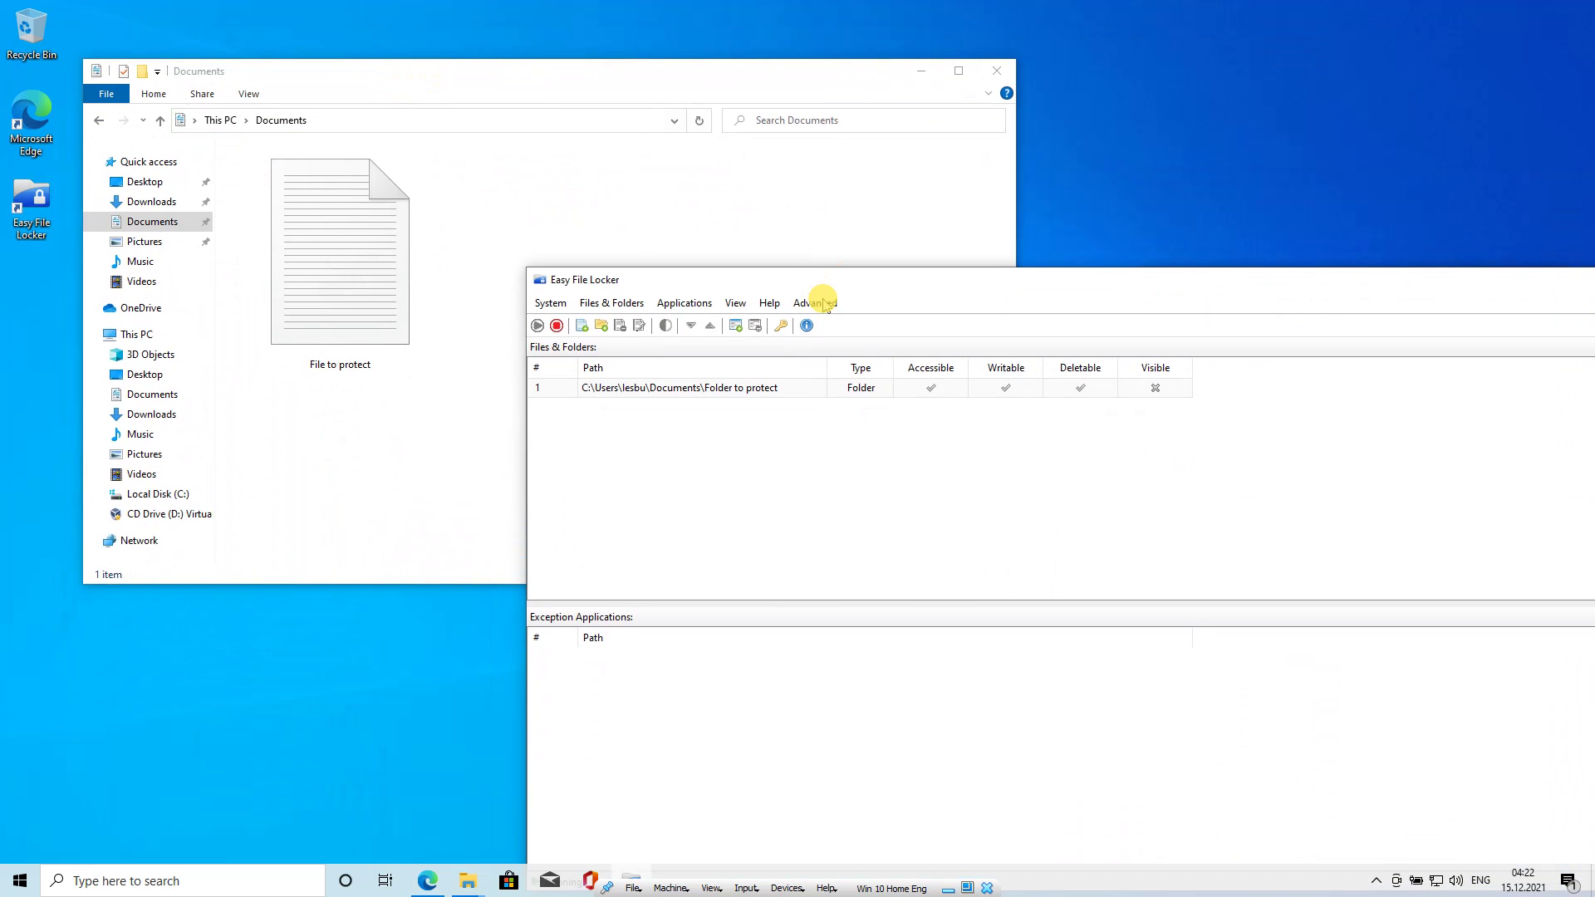
{"action": "left_click", "coordinate": [582, 327]}
{"action": "left_click", "coordinate": [1266, 530]}
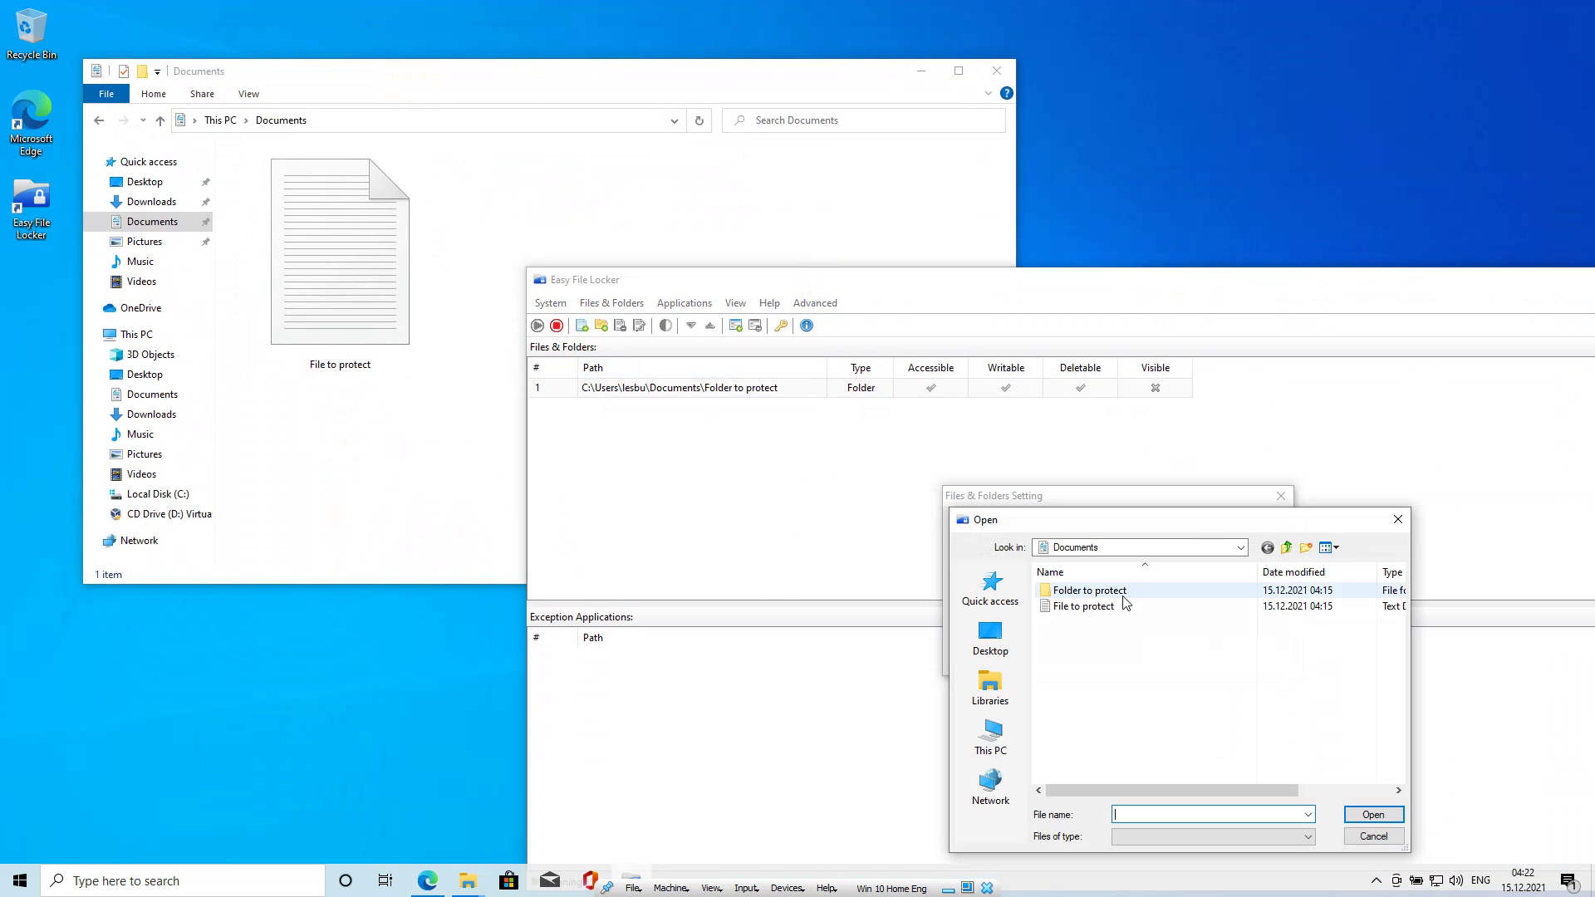
{"action": "left_click", "coordinate": [1103, 606]}
{"action": "left_click", "coordinate": [1375, 816]}
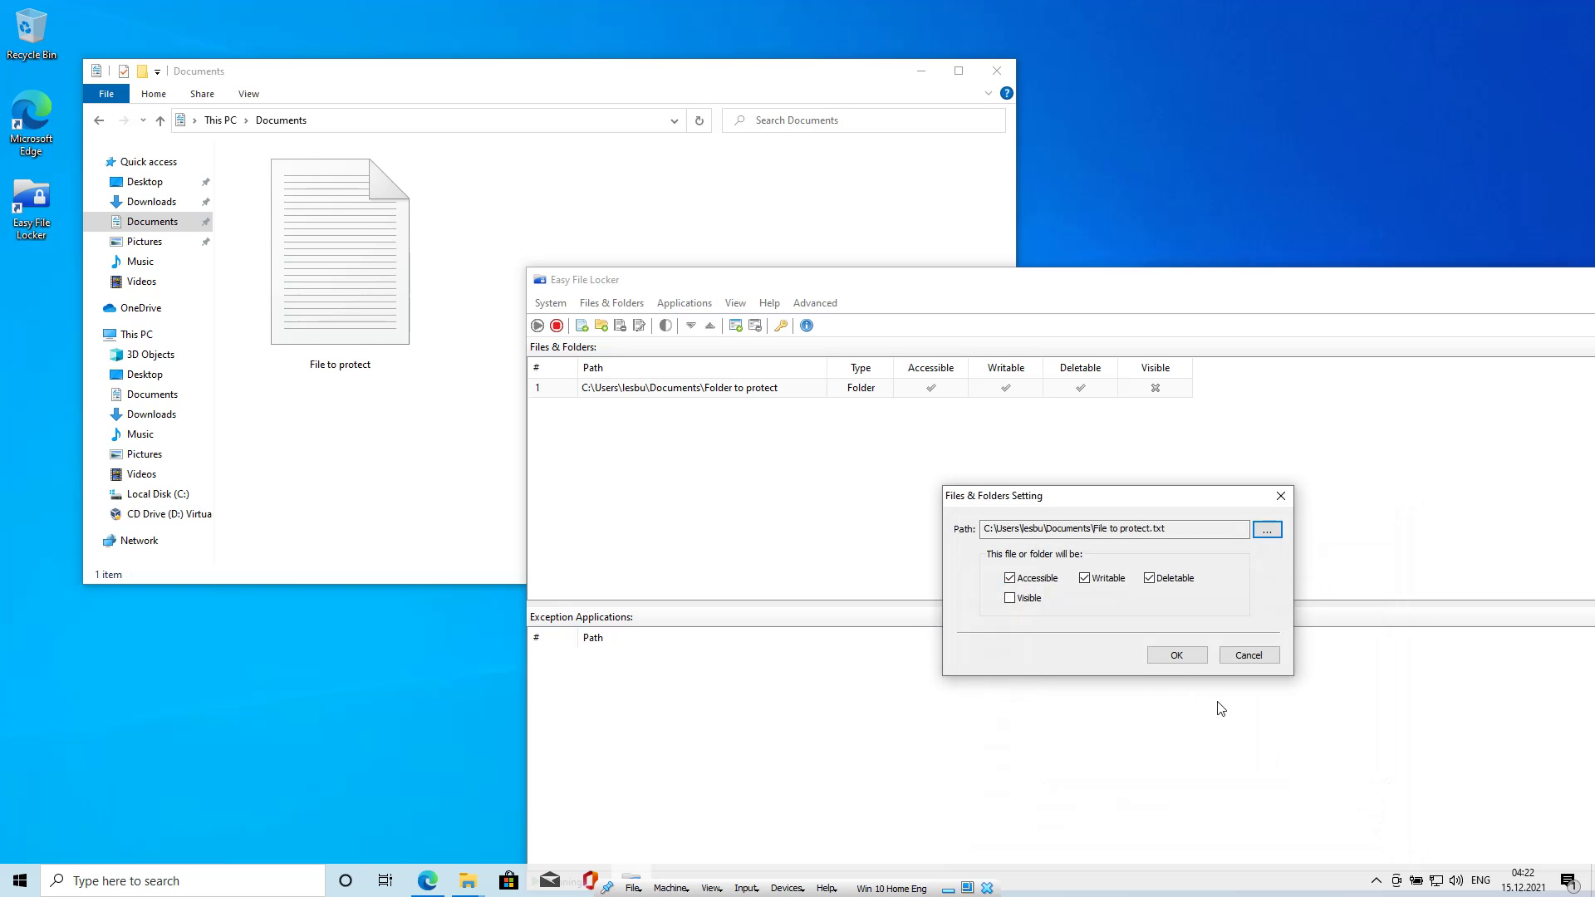
{"action": "left_click", "coordinate": [1184, 655]}
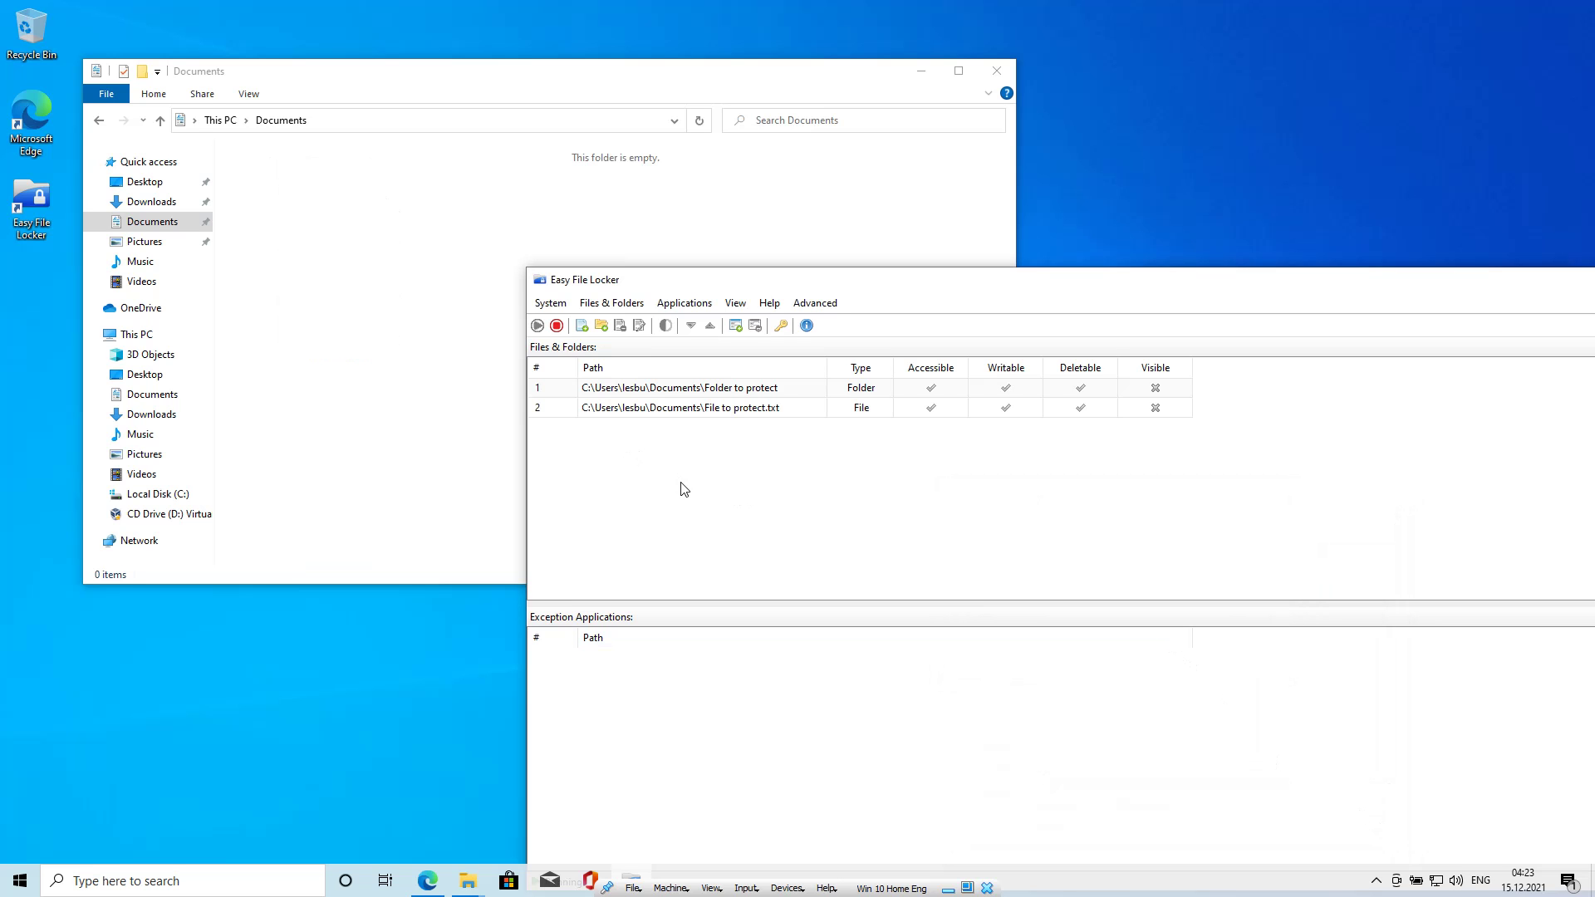
Set and confirm a new password via System > Set Password, then close Easy File Locker
{"action": "left_click", "coordinate": [551, 306]}
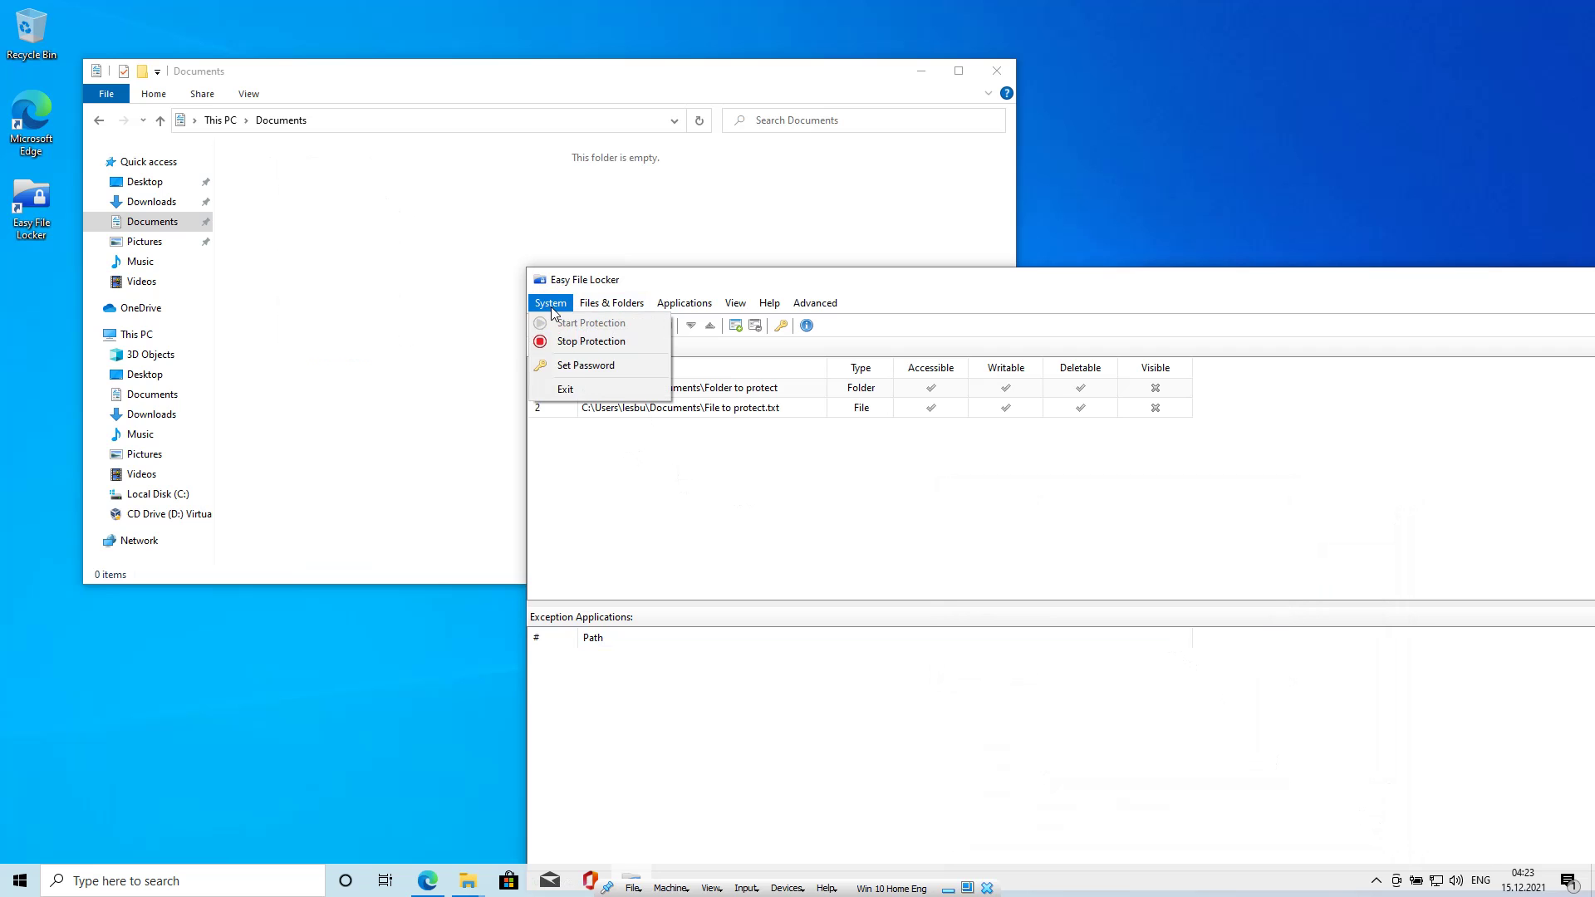
{"action": "left_click", "coordinate": [578, 367]}
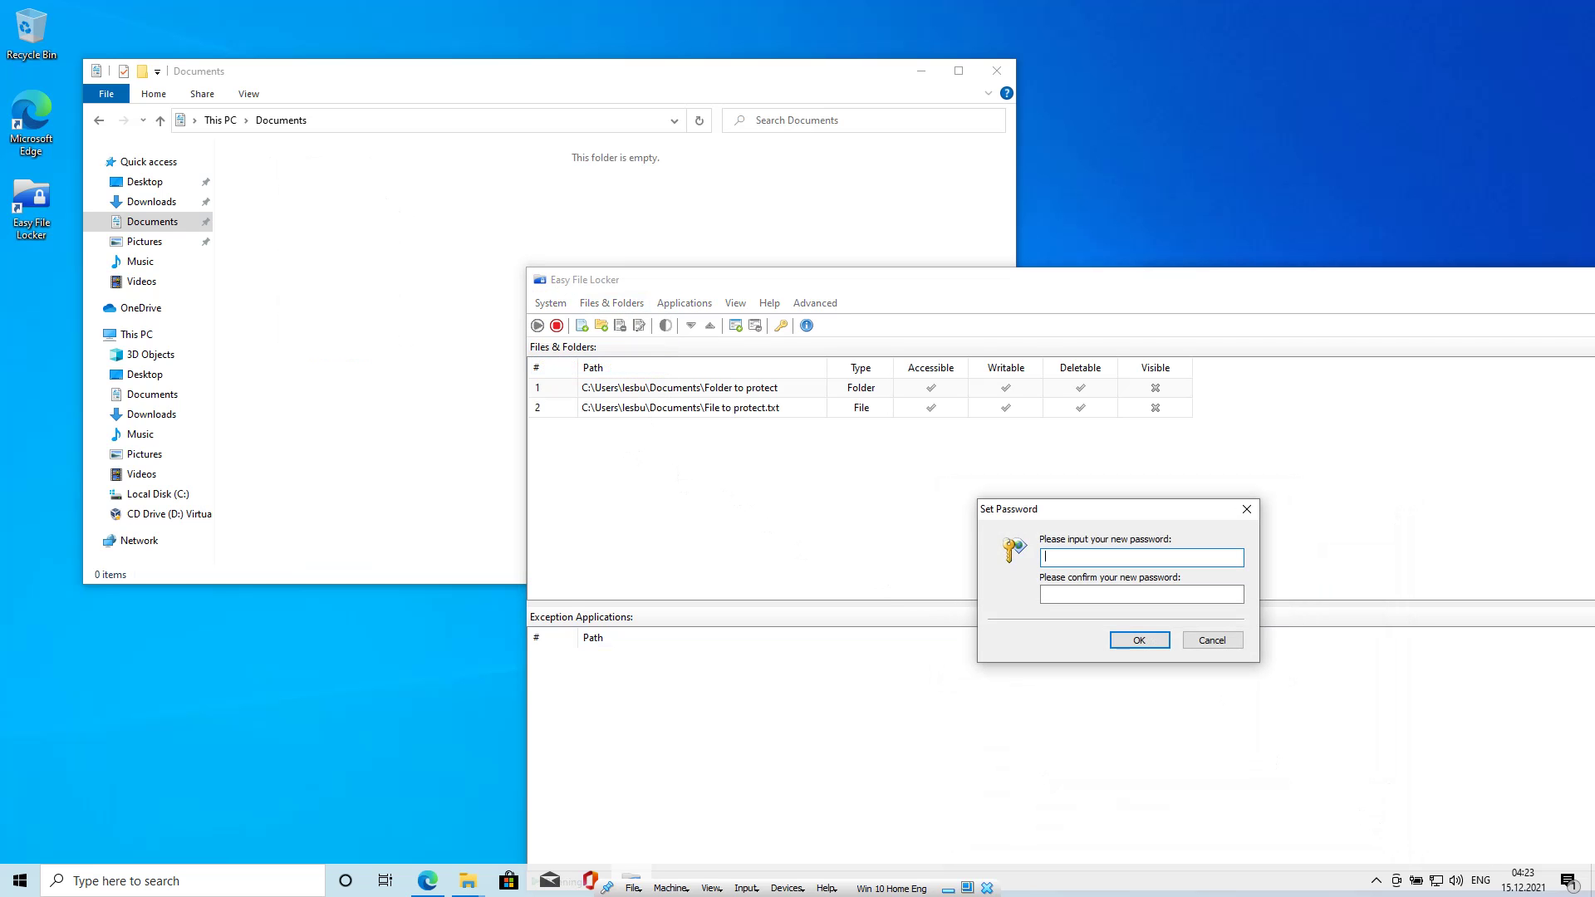
{"action": "type", "text": "••"}
{"action": "left_click", "coordinate": [1079, 595]}
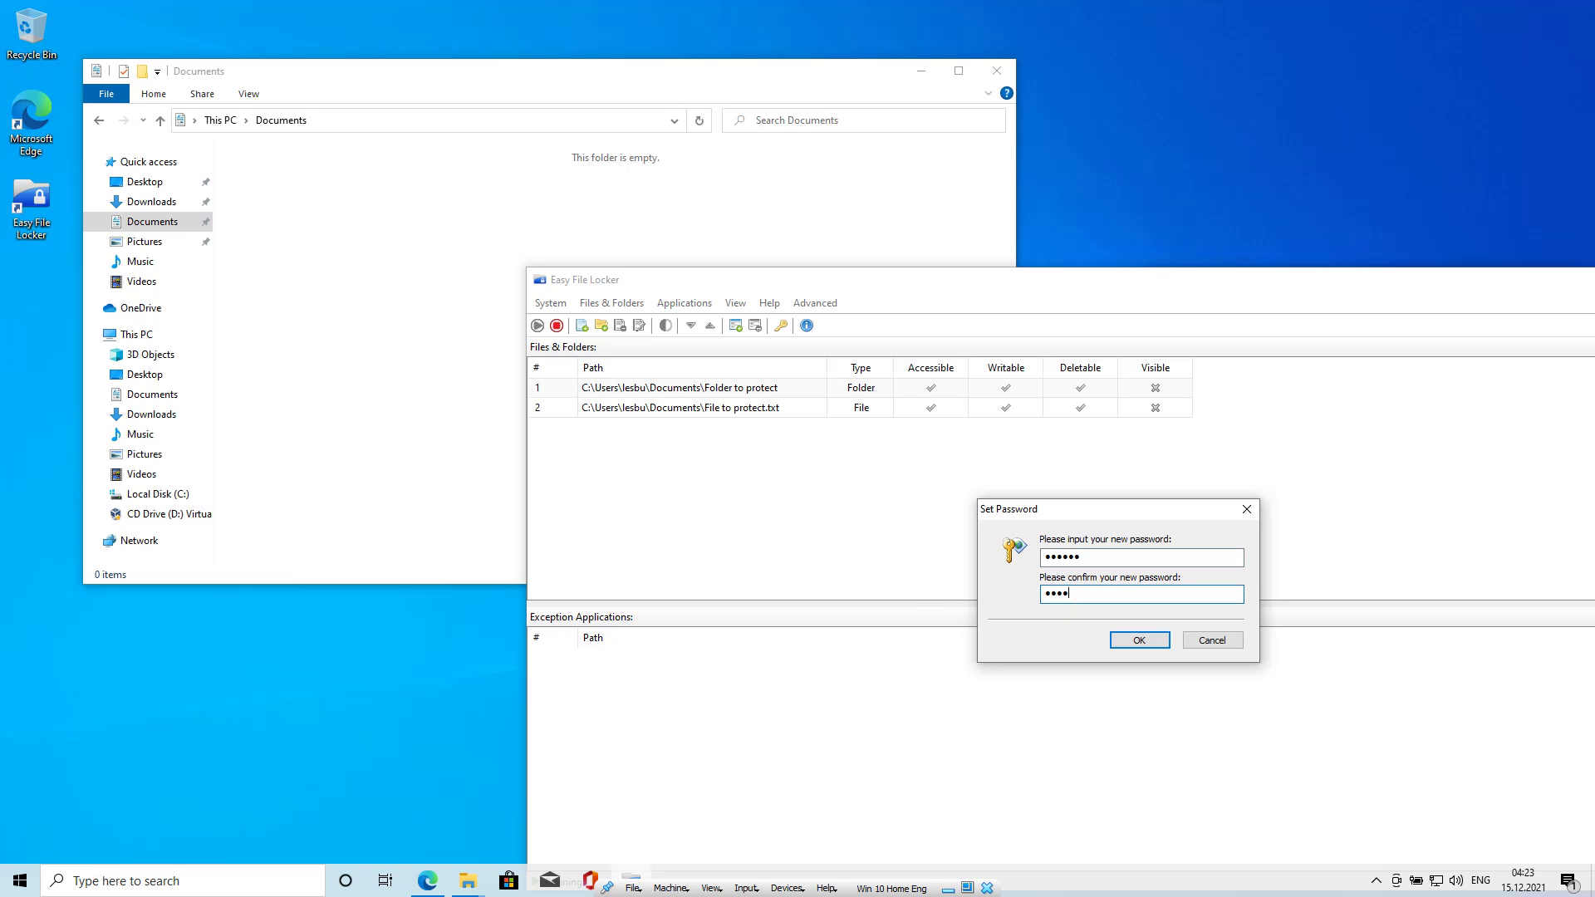
{"action": "type", "text": "••"}
{"action": "left_click", "coordinate": [1140, 641]}
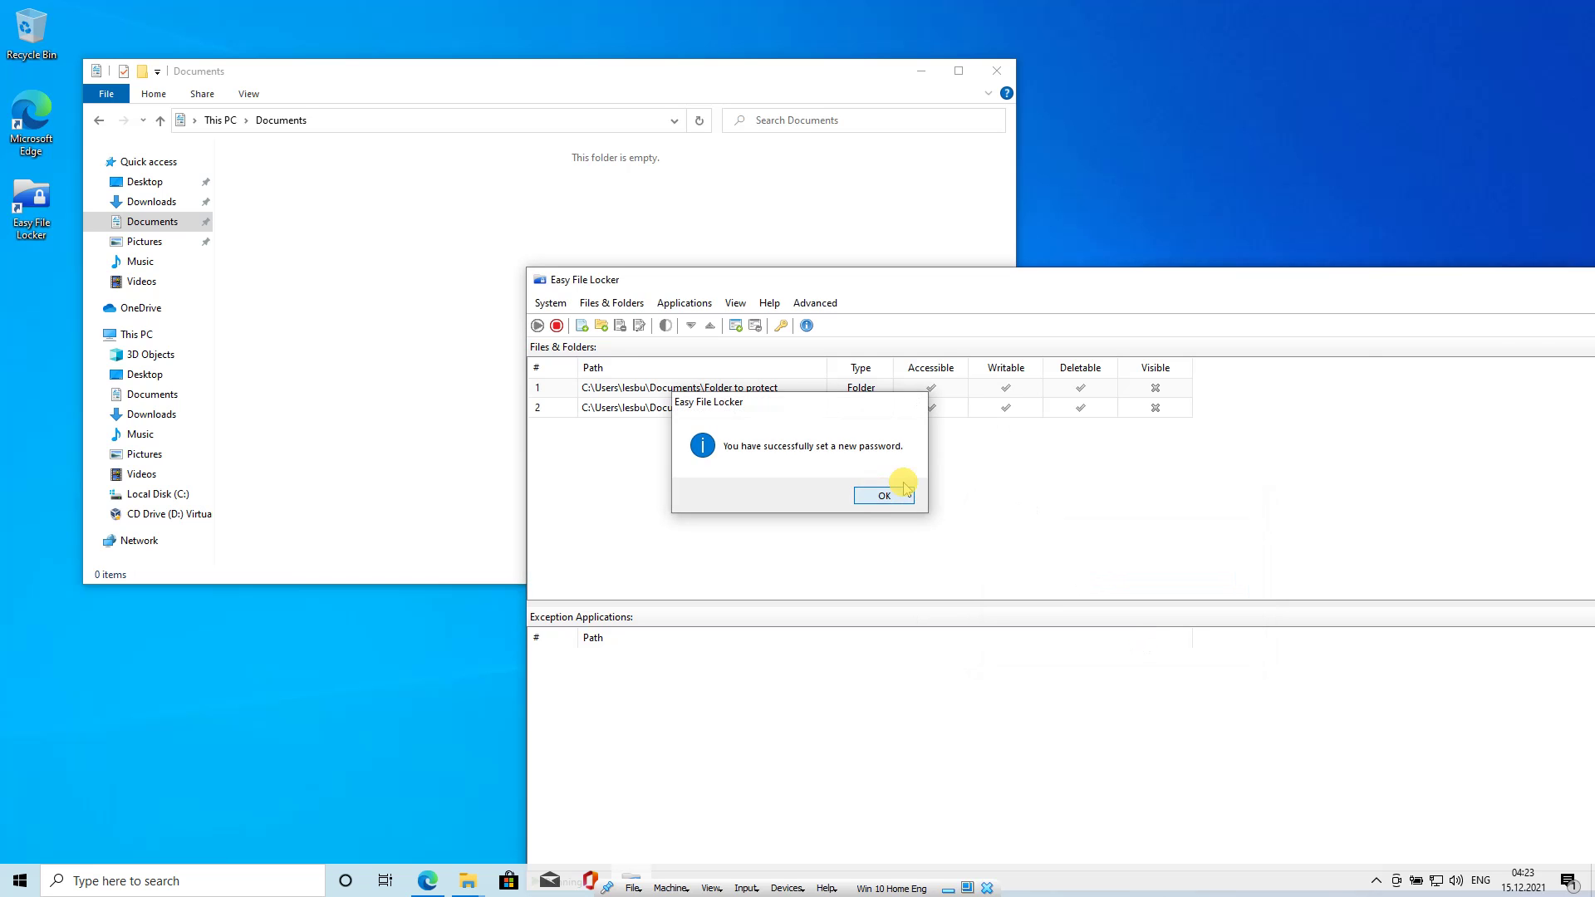
{"action": "left_click", "coordinate": [884, 497]}
{"action": "left_click_drag", "start_coordinate": [1445, 280], "coordinate": [1234, 303]}
{"action": "left_click", "coordinate": [1469, 308]}
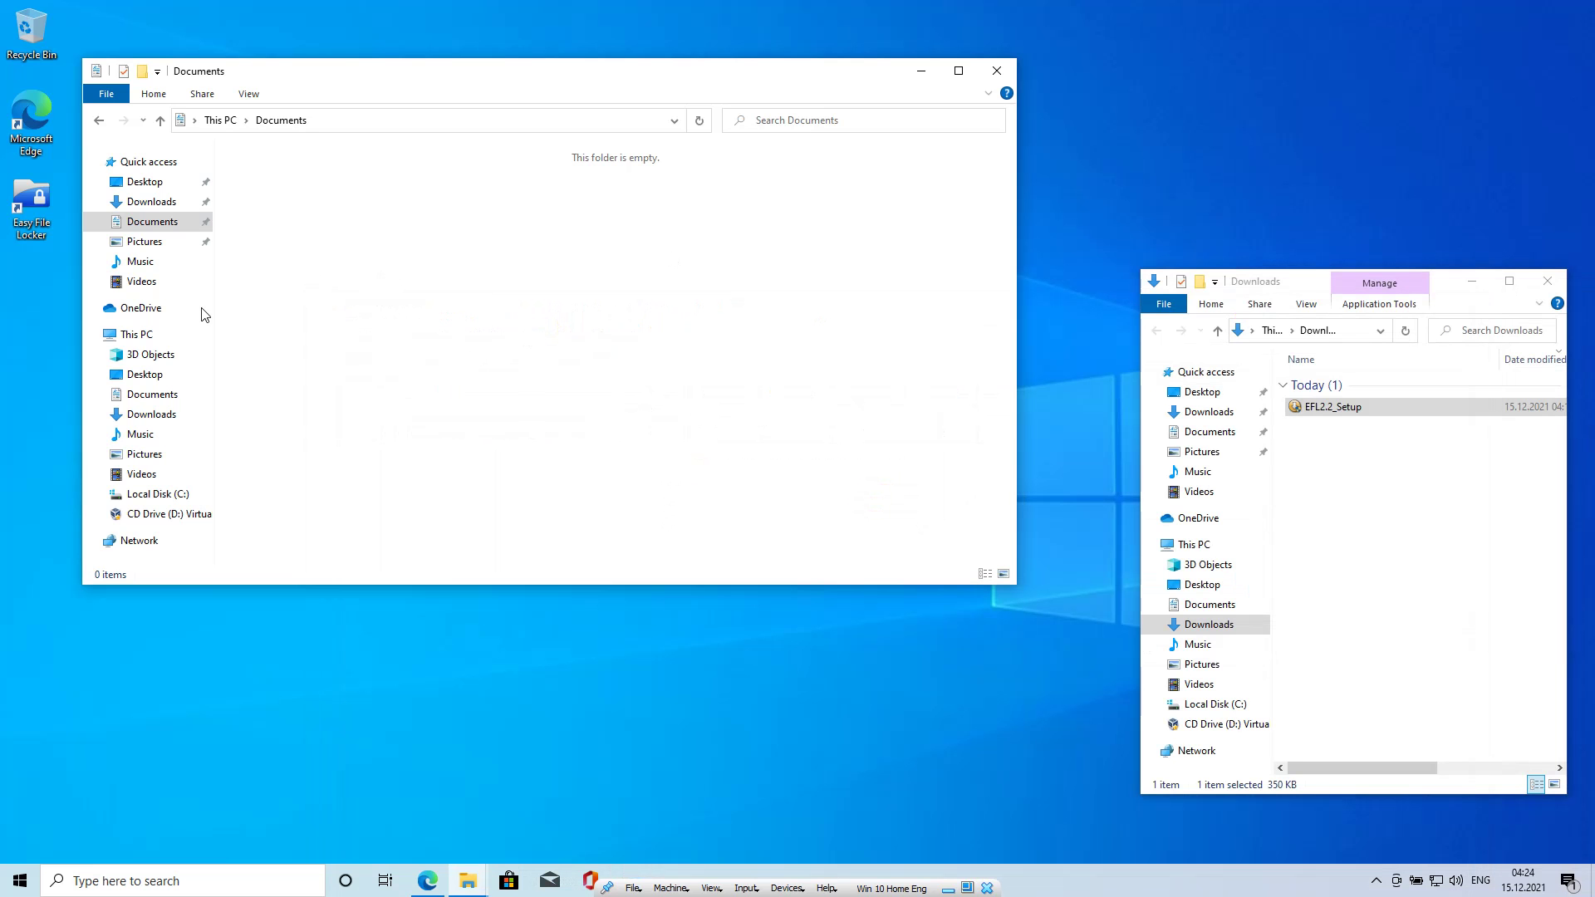
Reopen Easy File Locker, unlock it with the password, and select the protected folder entry
{"action": "left_click", "coordinate": [34, 204]}
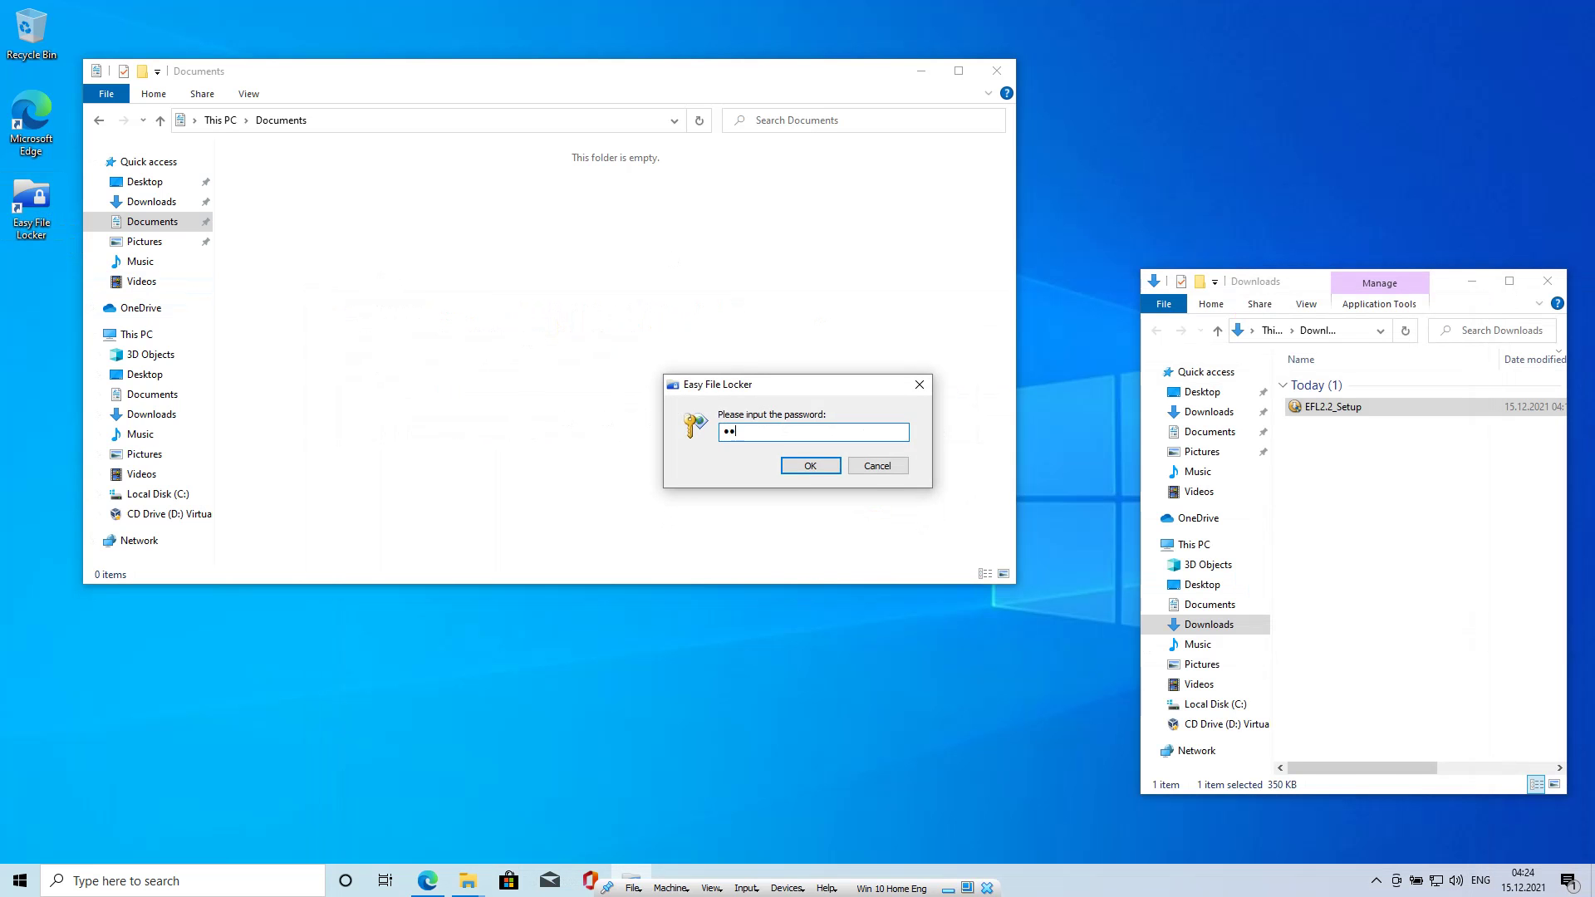
{"action": "left_click", "coordinate": [827, 475]}
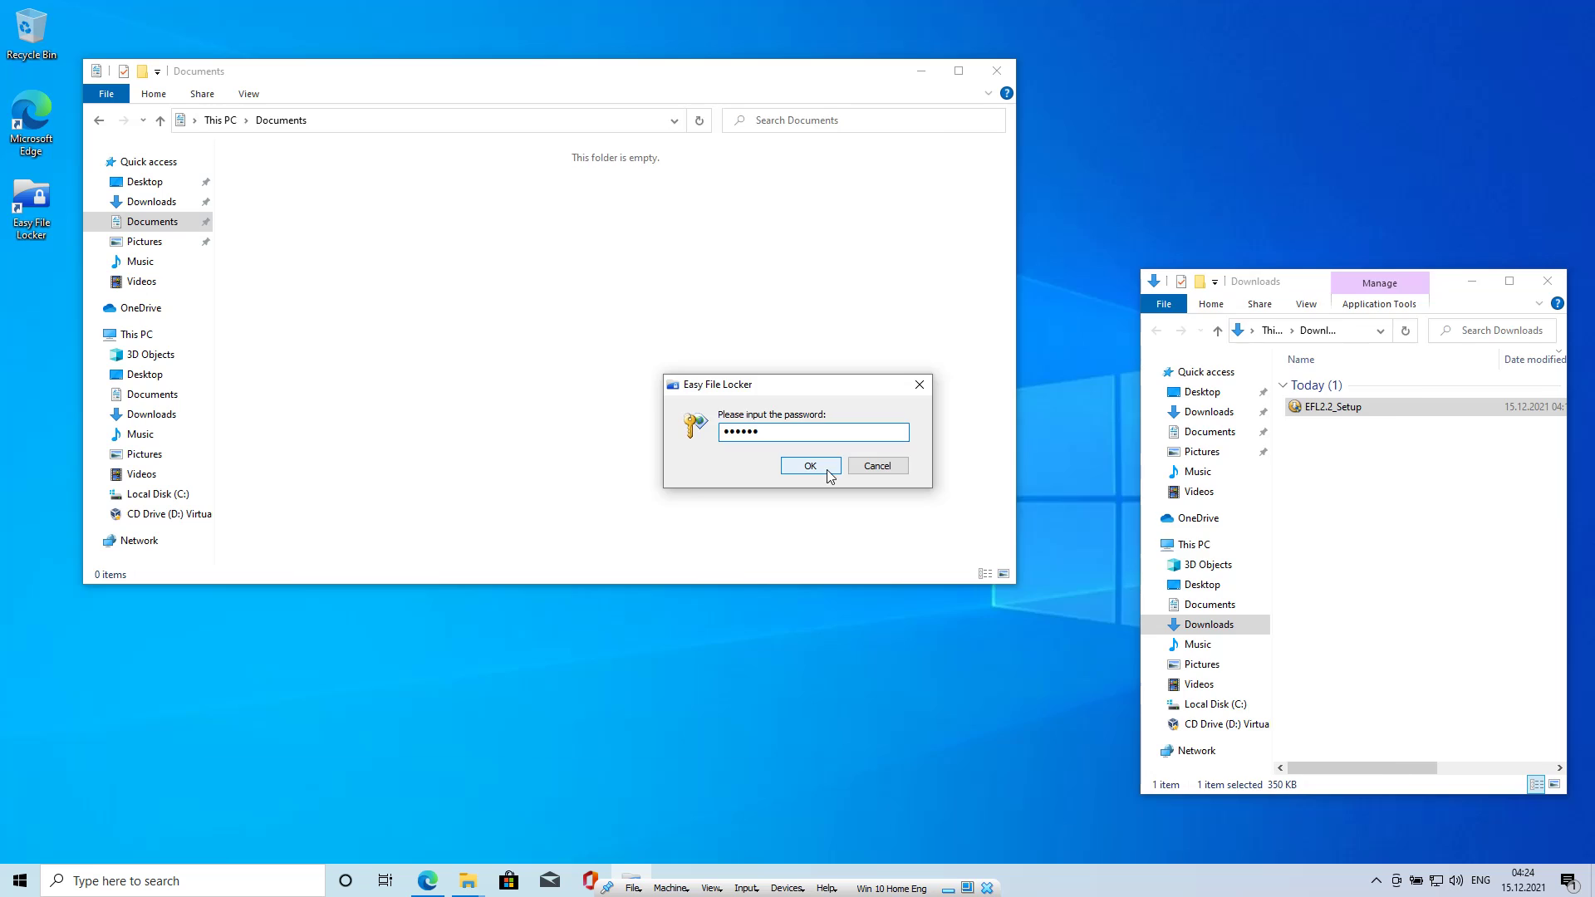
{"action": "left_click", "coordinate": [828, 476]}
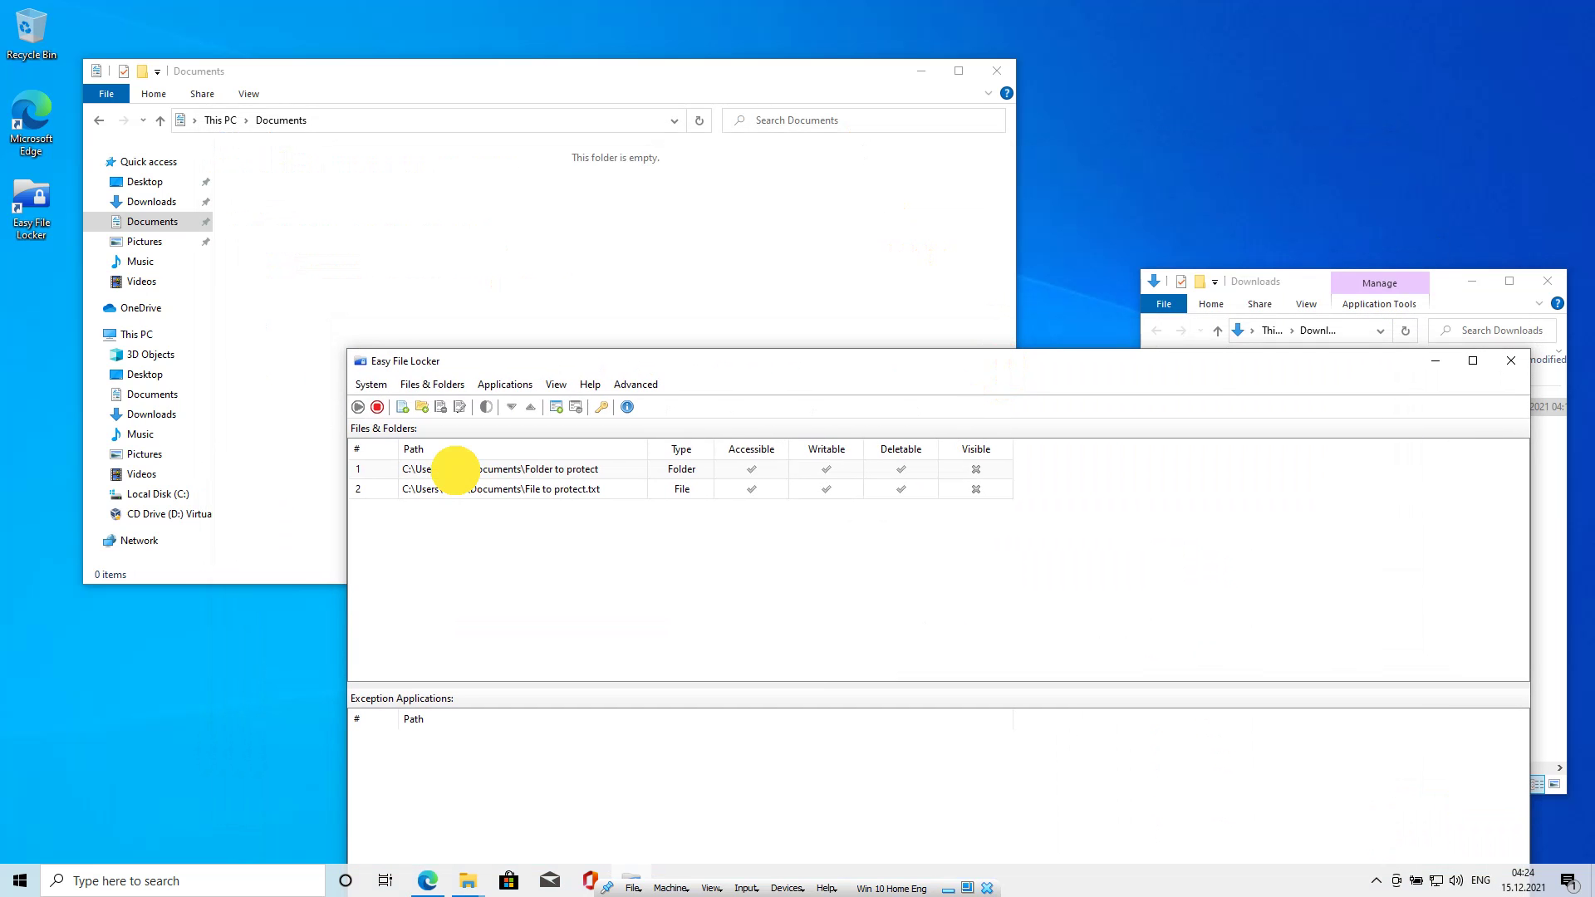
{"action": "left_click", "coordinate": [452, 469]}
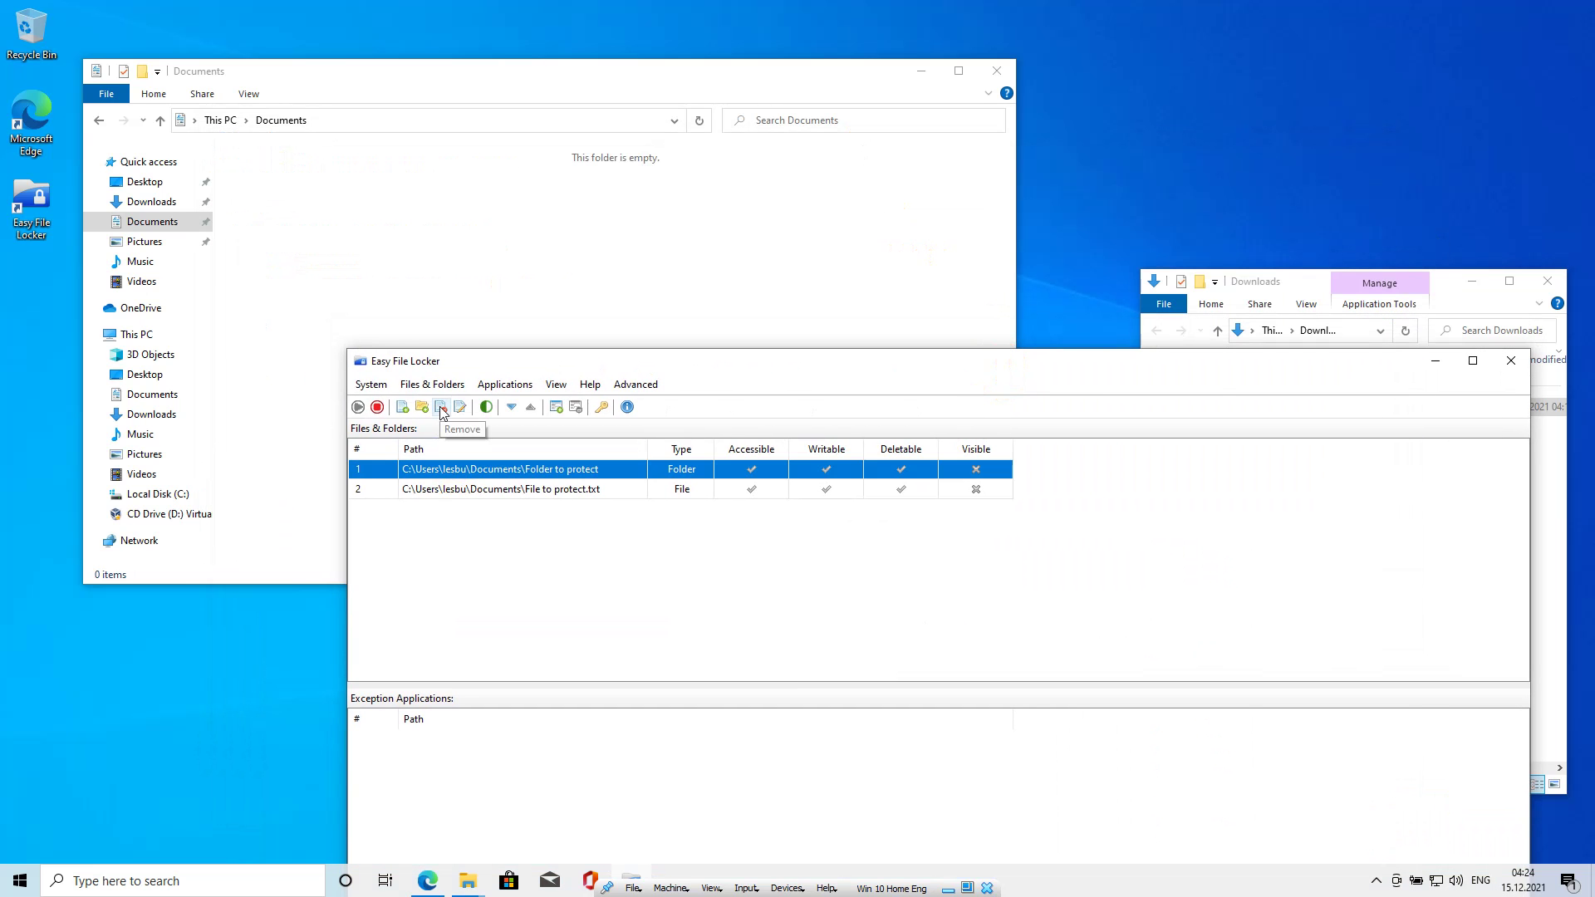
Remove Folder to protect and File to protect.txt from the protection list
{"action": "left_click", "coordinate": [442, 412]}
{"action": "left_click", "coordinate": [848, 497]}
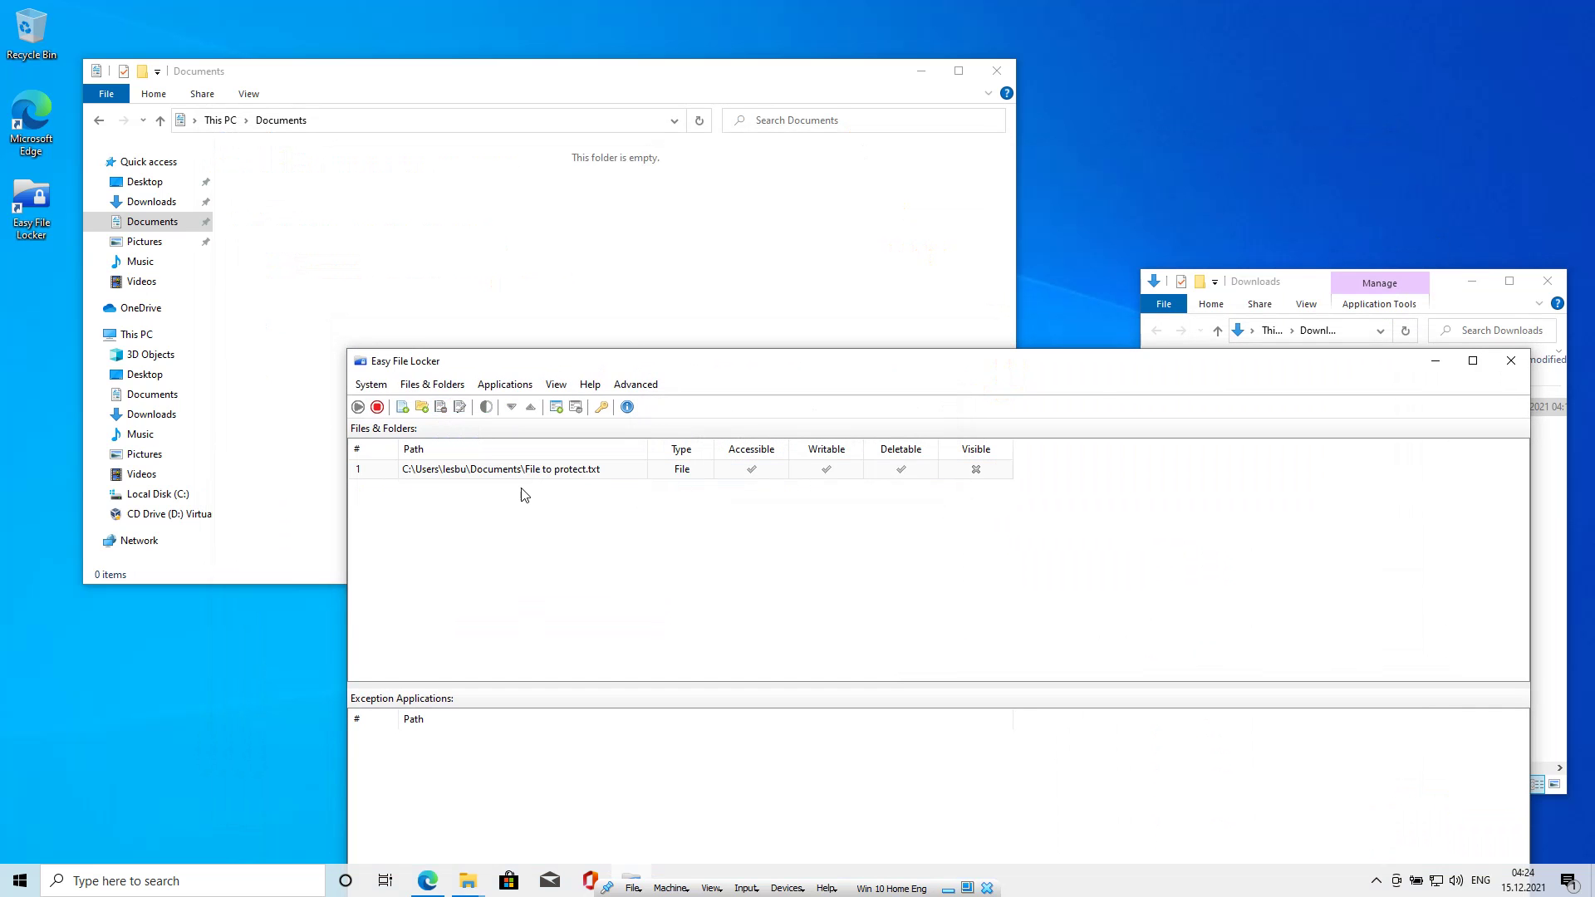
{"action": "left_click", "coordinate": [516, 471]}
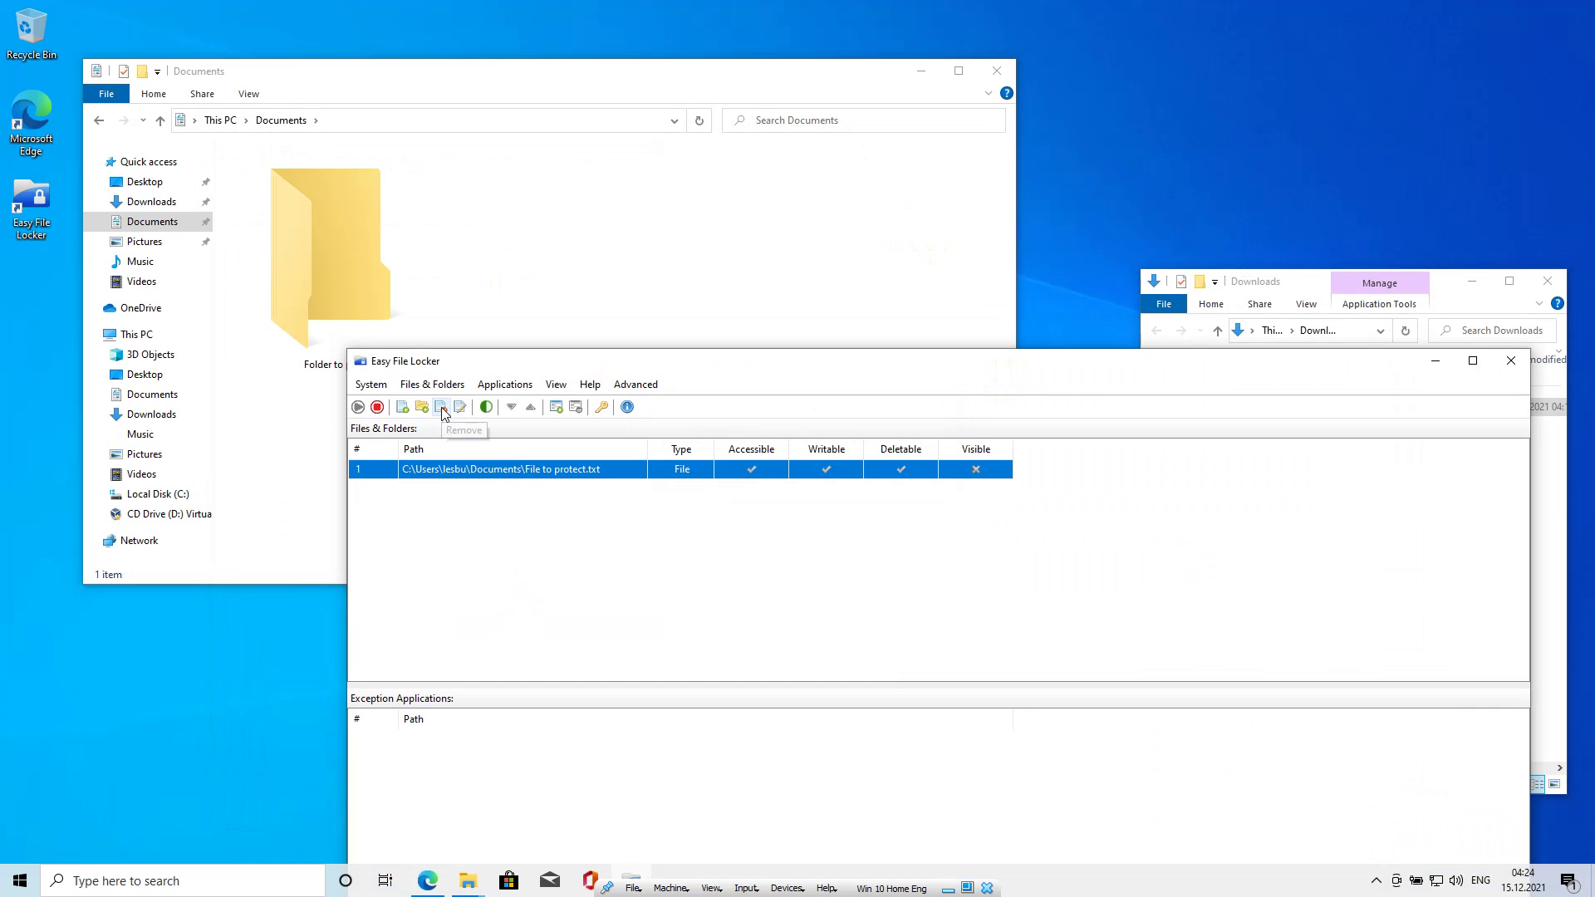
{"action": "left_click", "coordinate": [443, 412]}
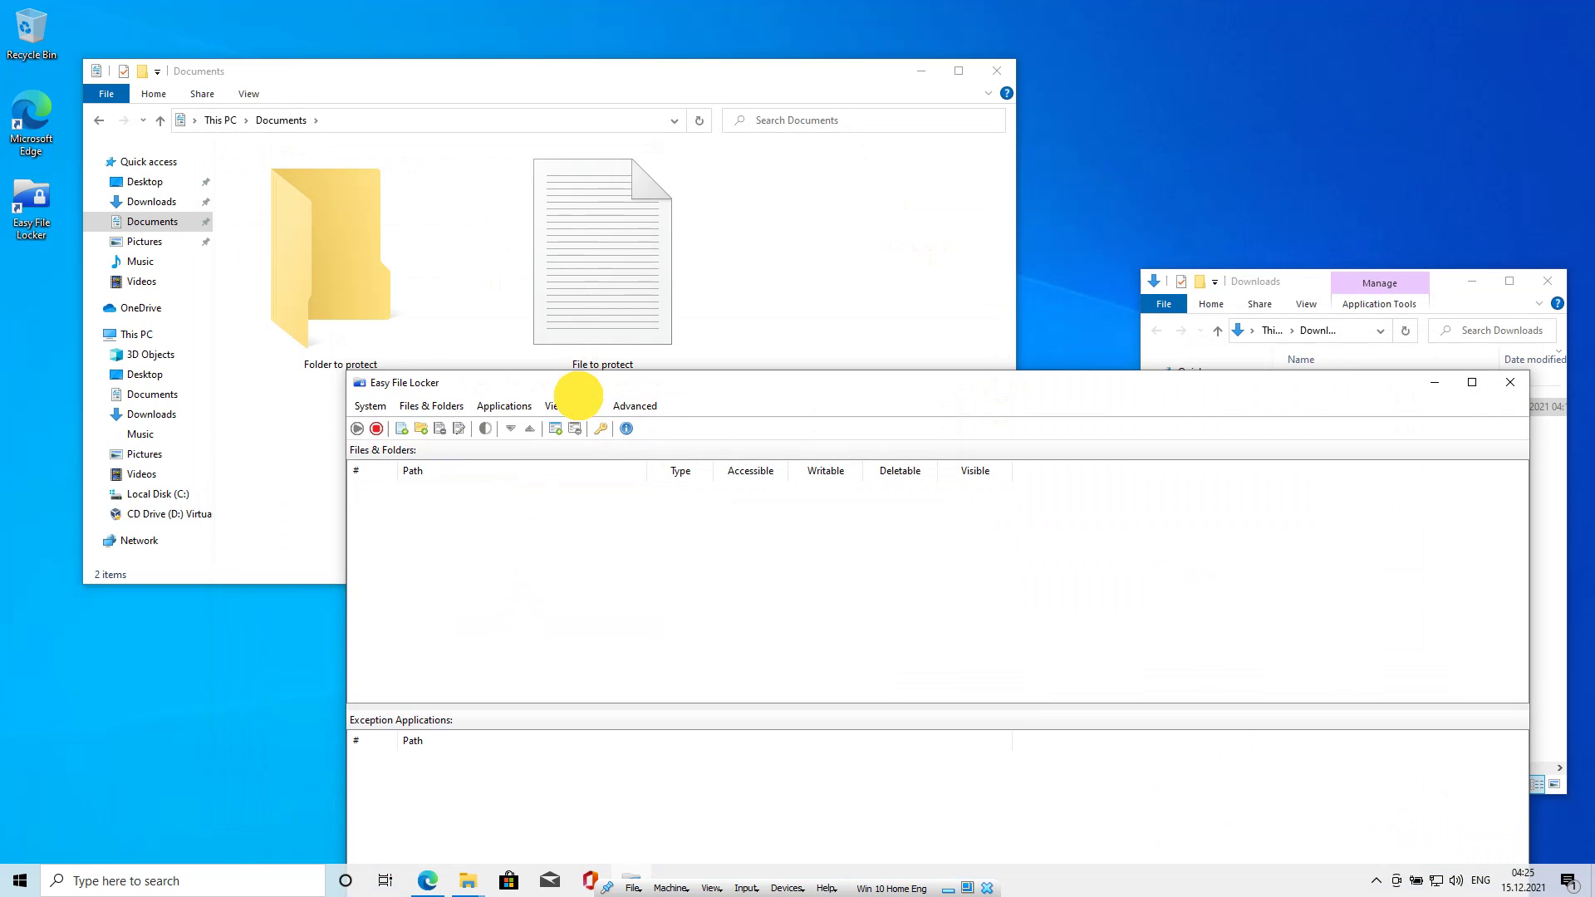
{"action": "left_click_drag", "start_coordinate": [586, 374], "coordinate": [583, 451]}
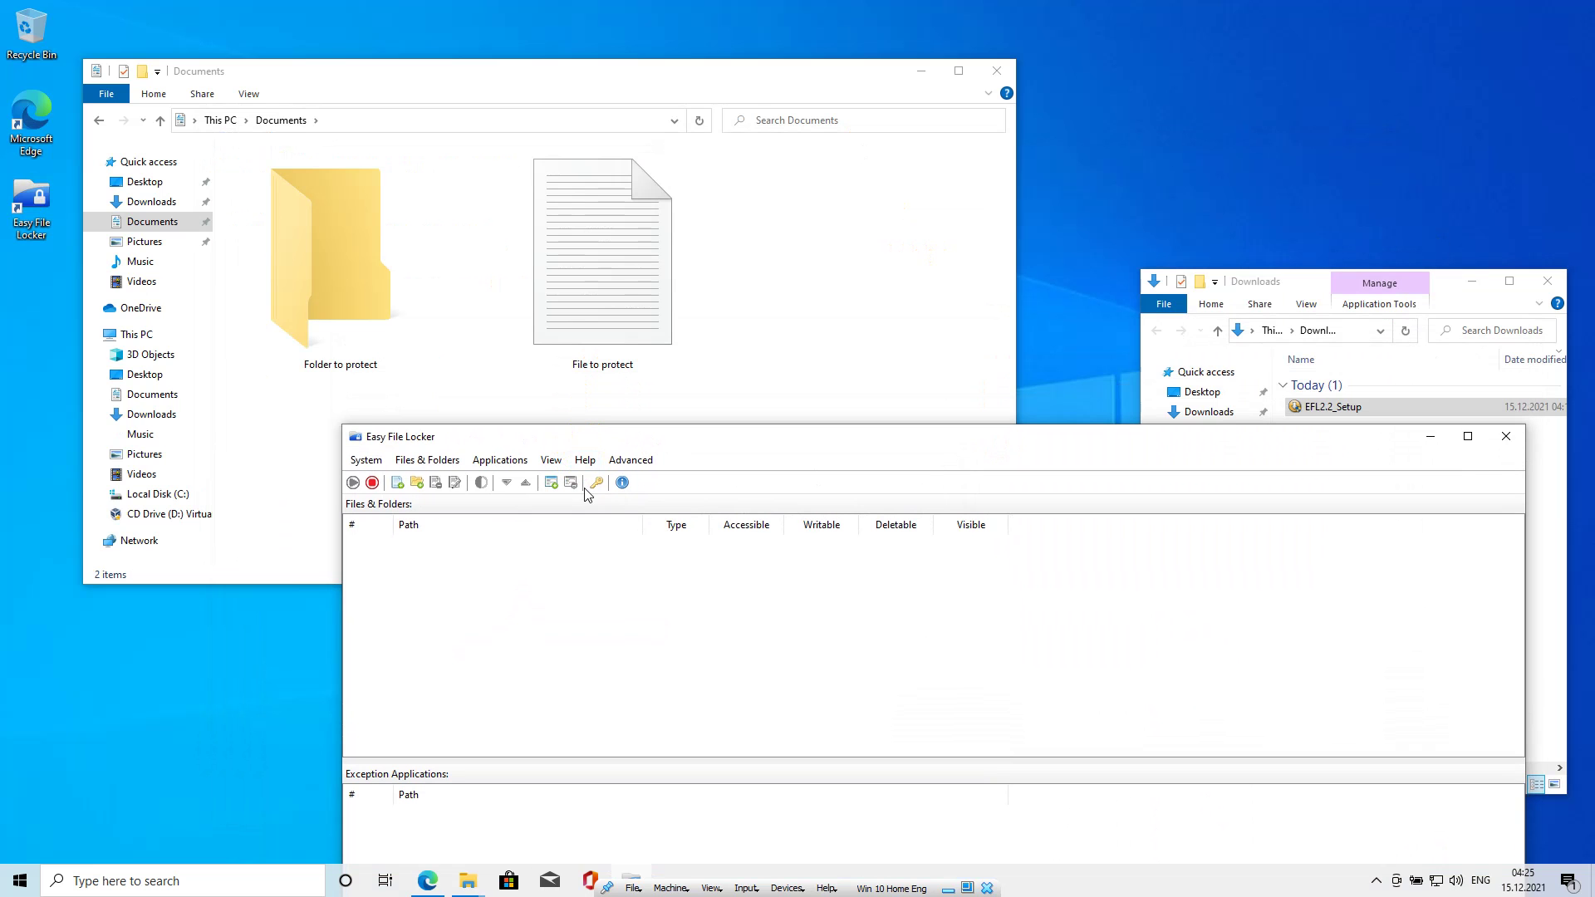